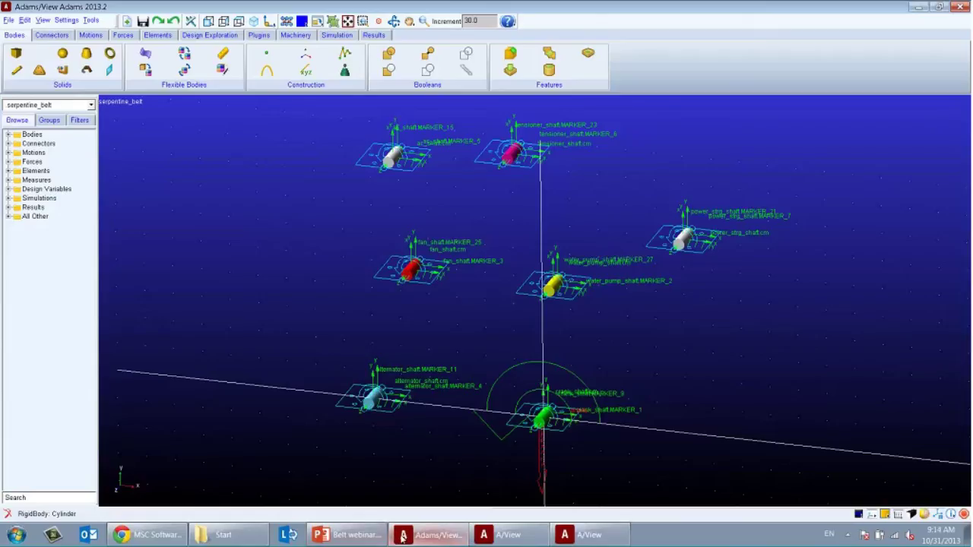
Start creating a pulley set in the Machinery belt tools and choose Poly-V Grooved as the pulley type
click(293, 36)
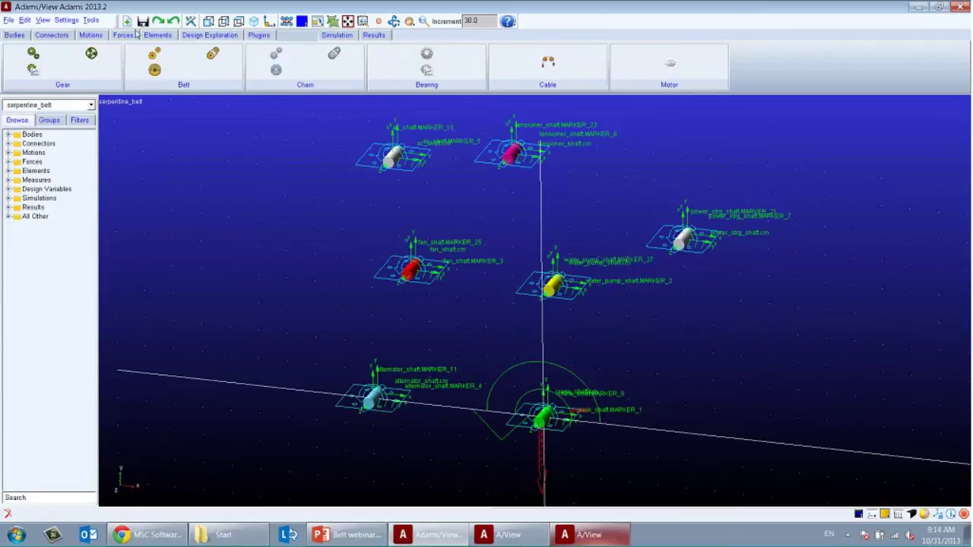
click(14, 35)
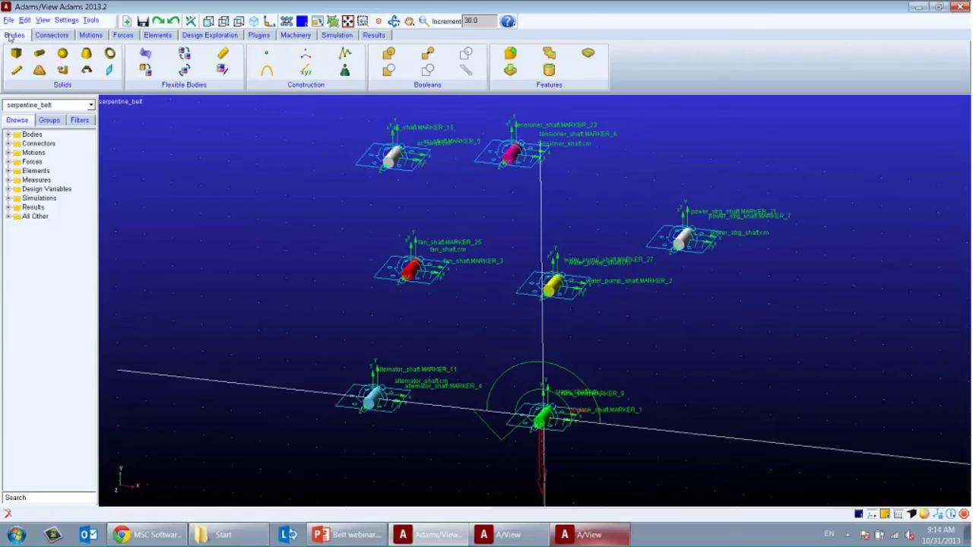
click(294, 38)
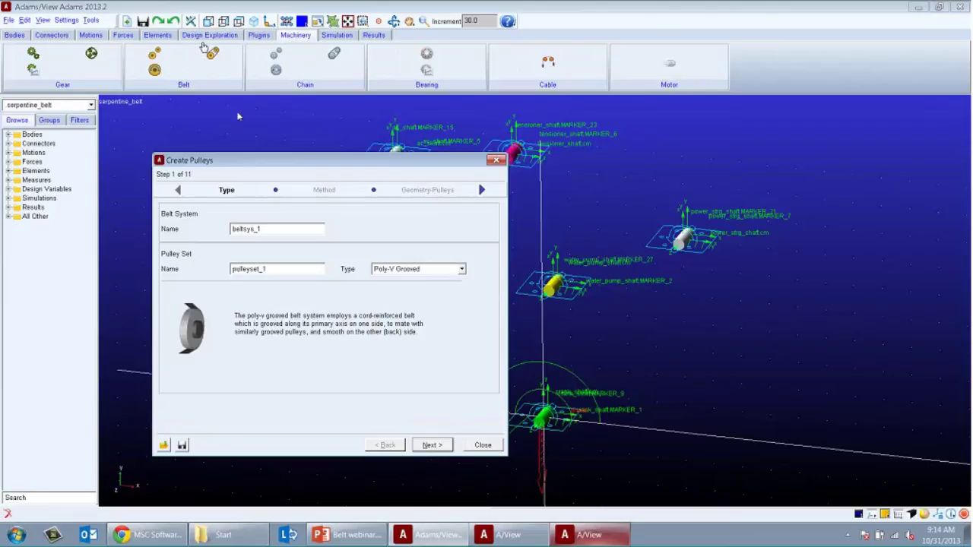
drag(263, 161, 239, 145)
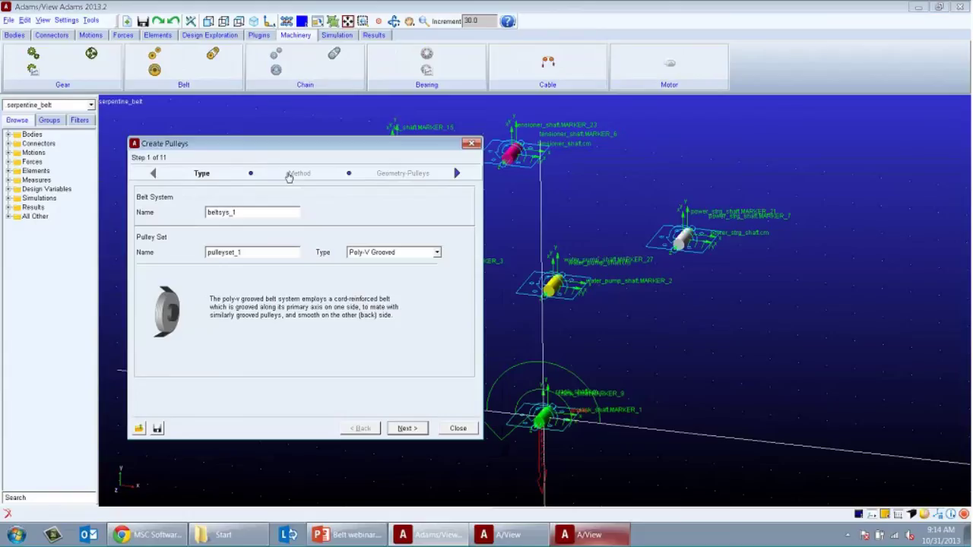
click(421, 254)
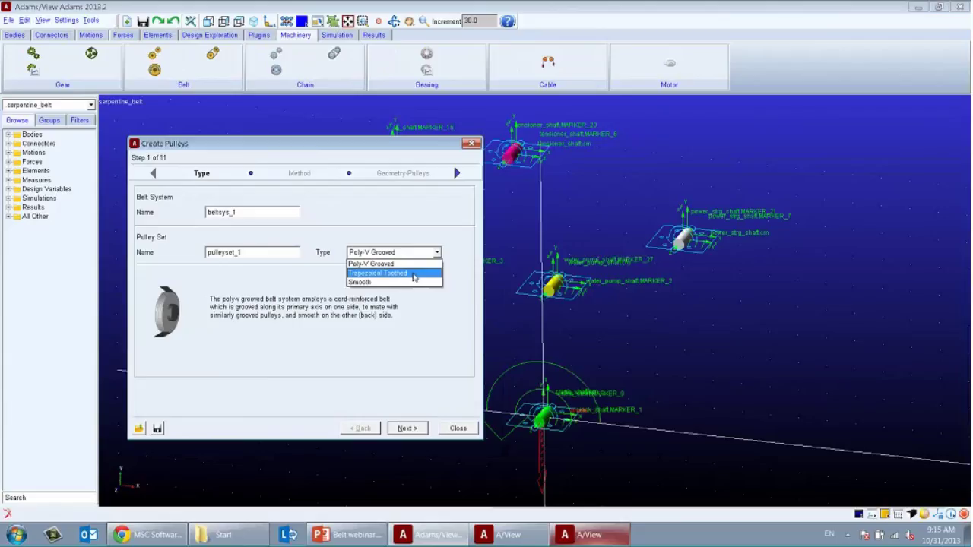
click(426, 252)
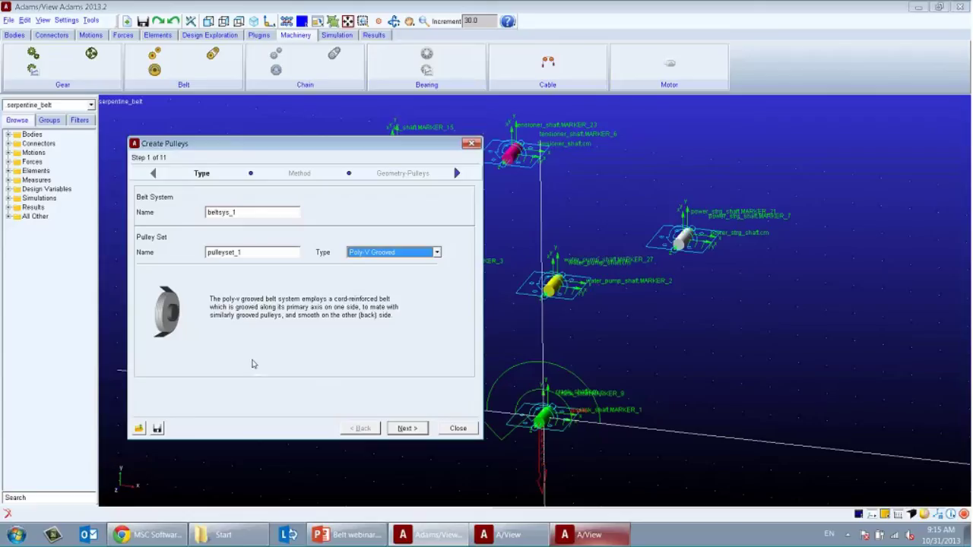
Restore the saved pulley wizard settings from the file Pulley.wzd
click(140, 430)
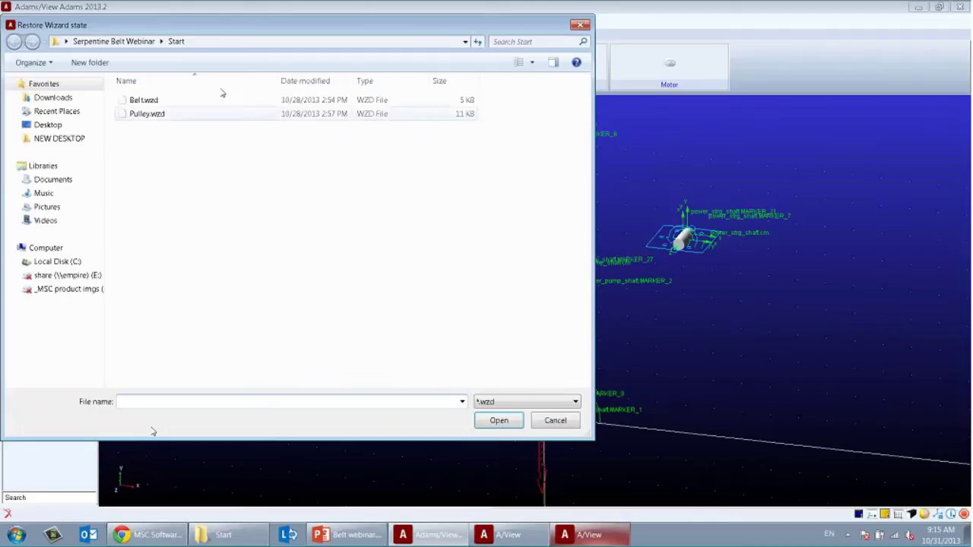
click(239, 134)
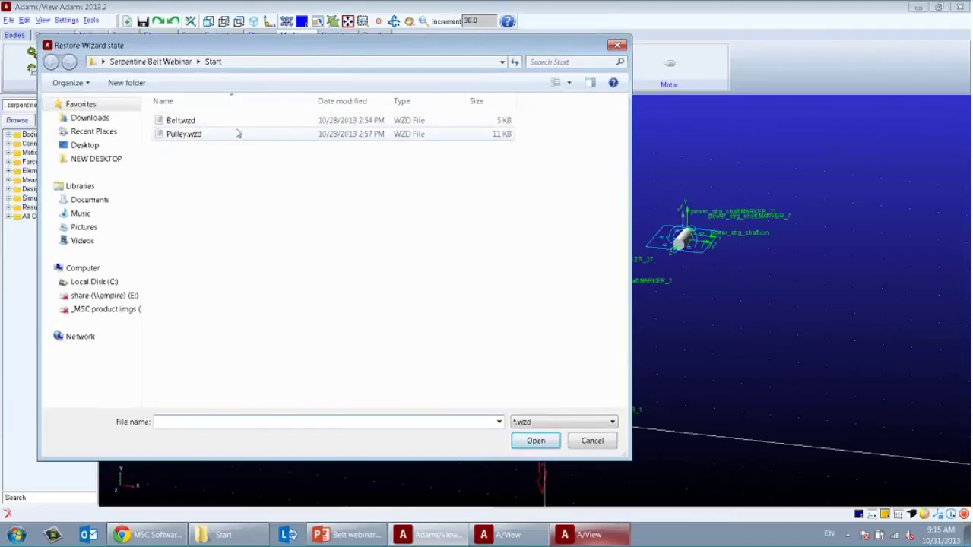
click(236, 122)
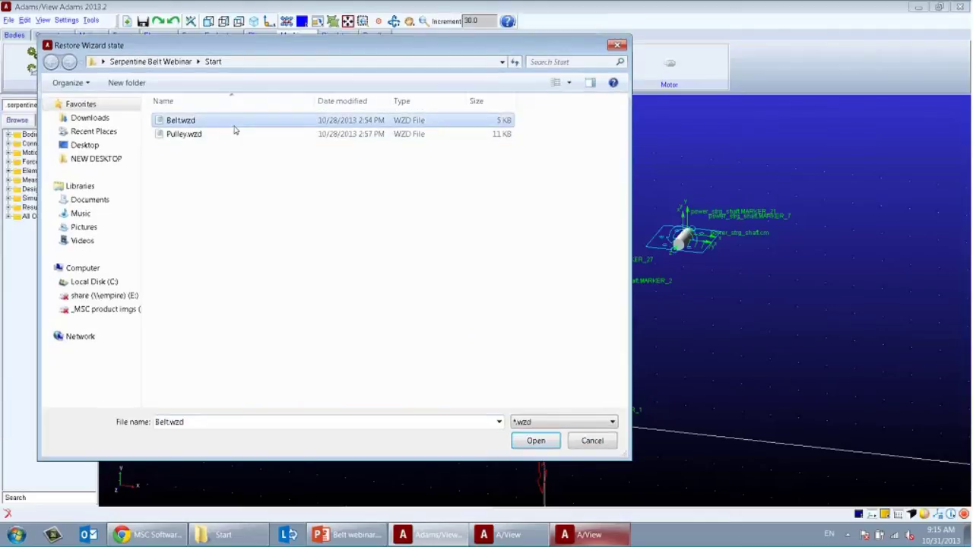
click(234, 135)
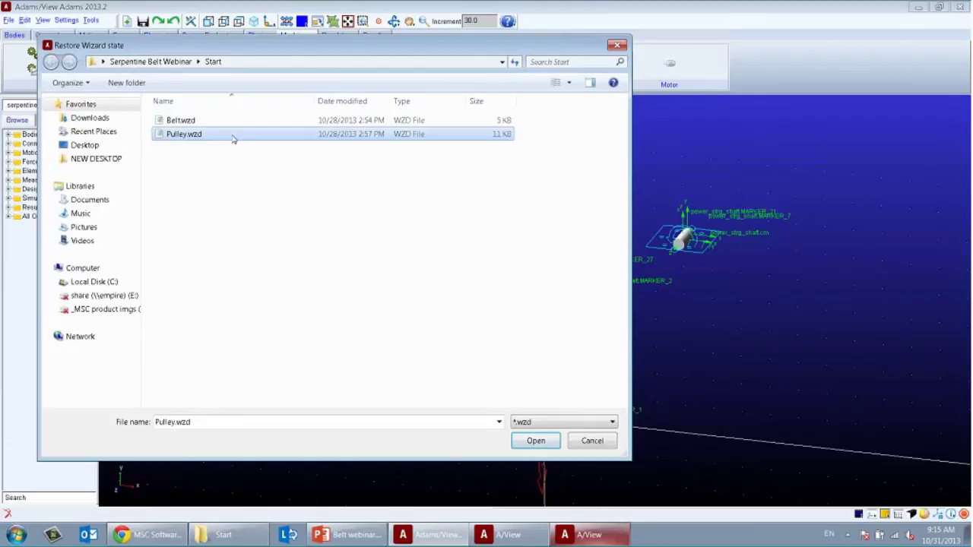
double_click(234, 135)
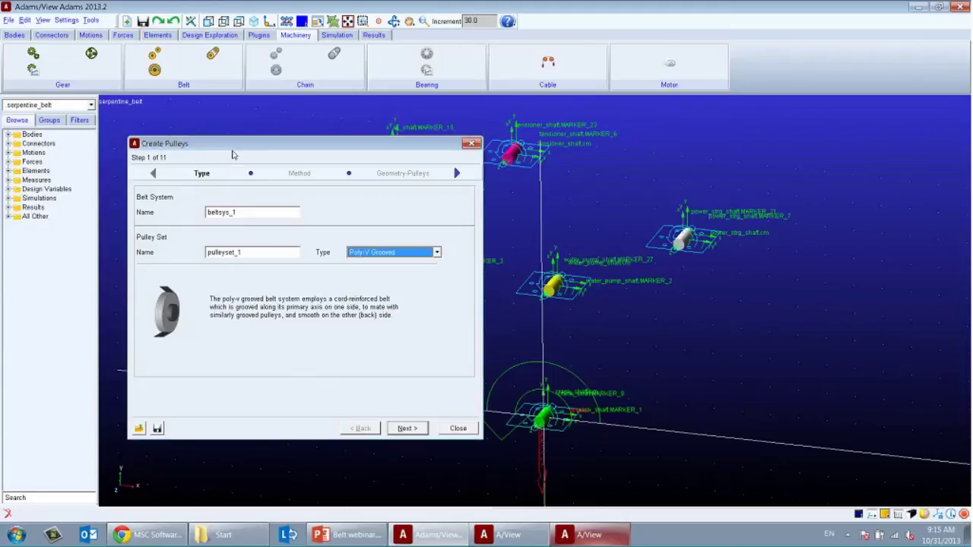
Keep Poly-V Grooved as the pulley set type and accept 2D Links as the modeling method
drag(233, 144, 235, 152)
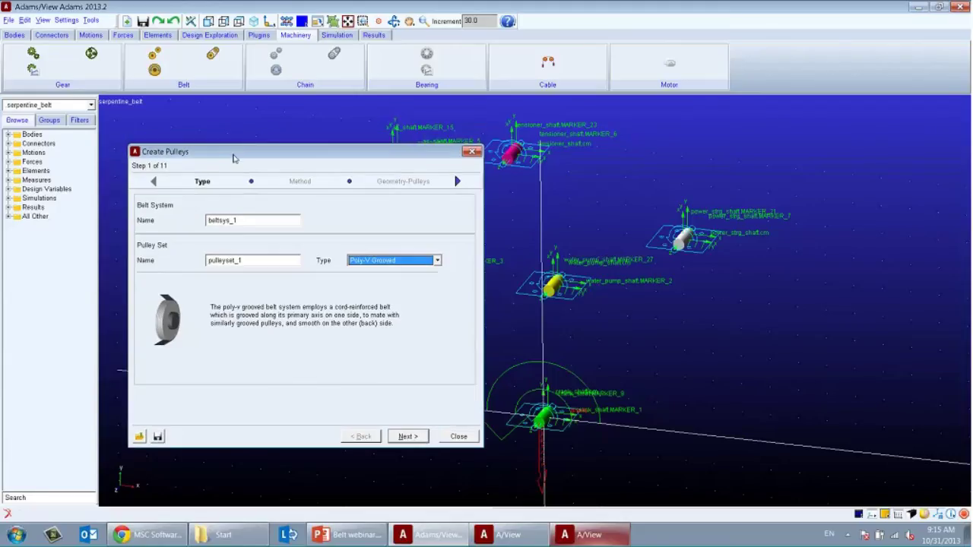
click(392, 264)
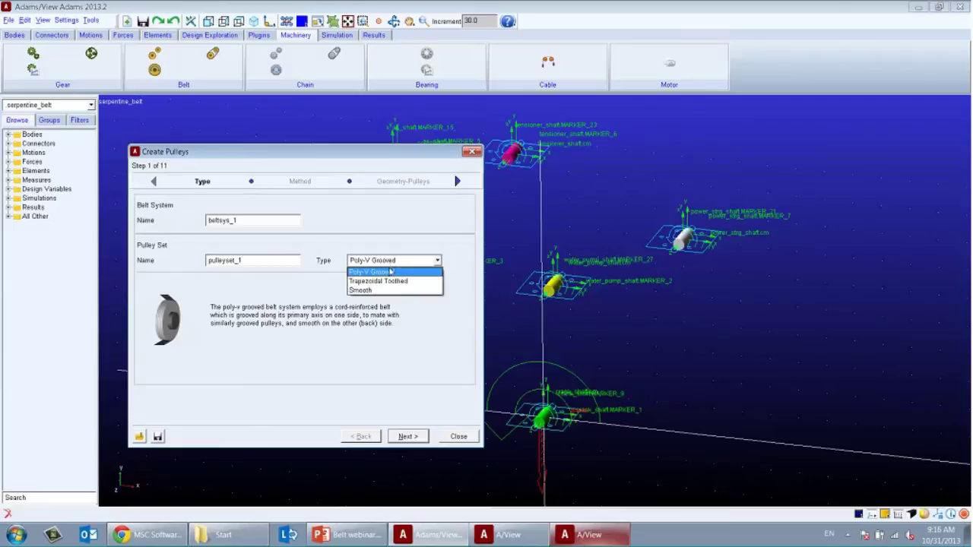
click(392, 272)
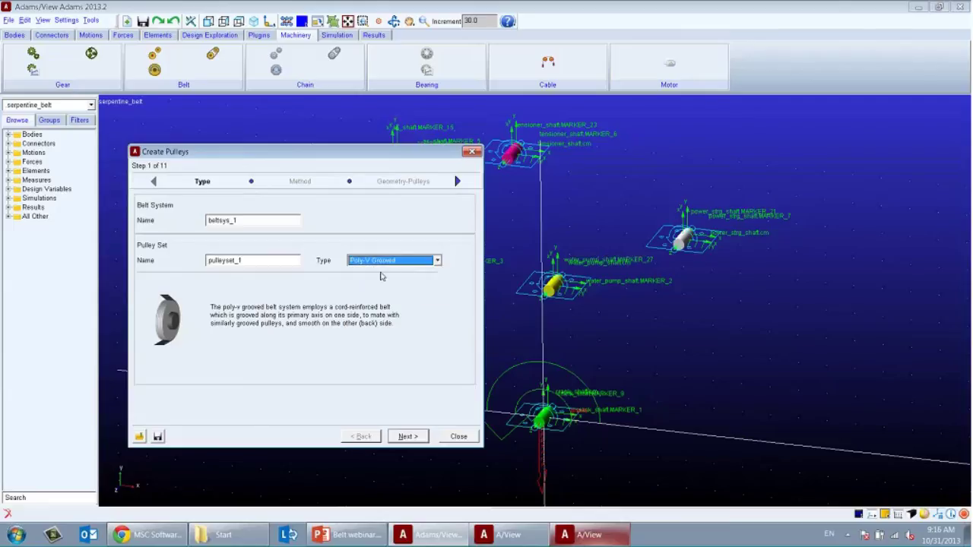
click(407, 437)
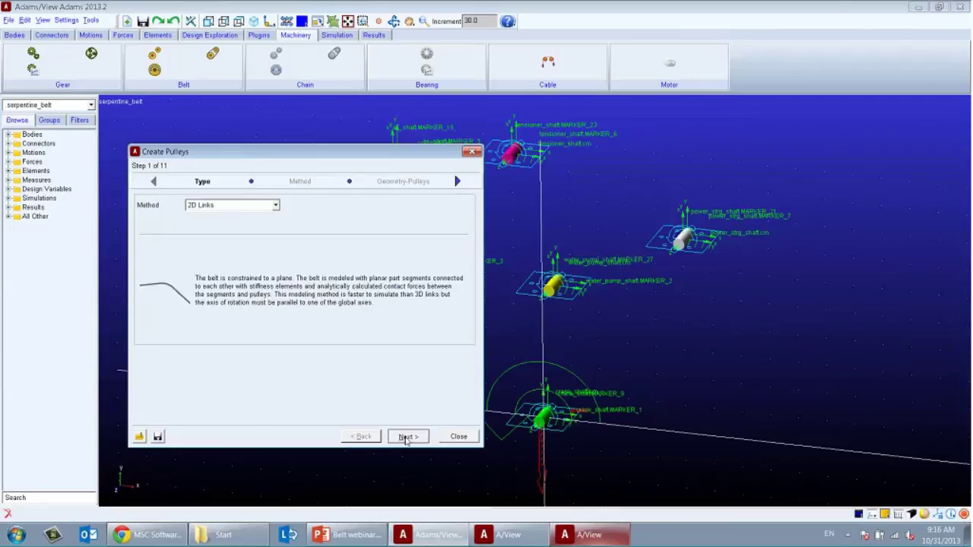
click(407, 437)
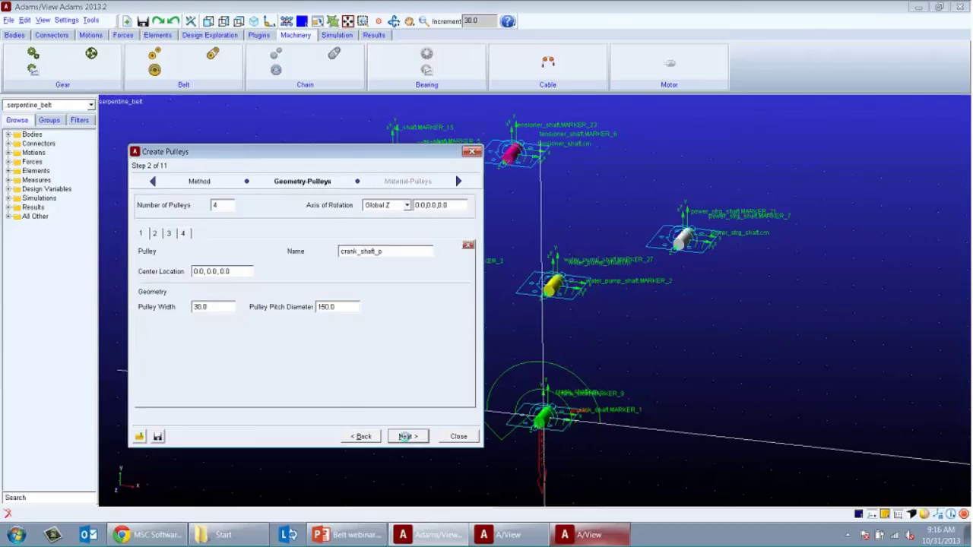
click(405, 437)
Check the geometry of pulleys 2 and 4, and accept the geometry and steel material settings for all pulleys
click(155, 234)
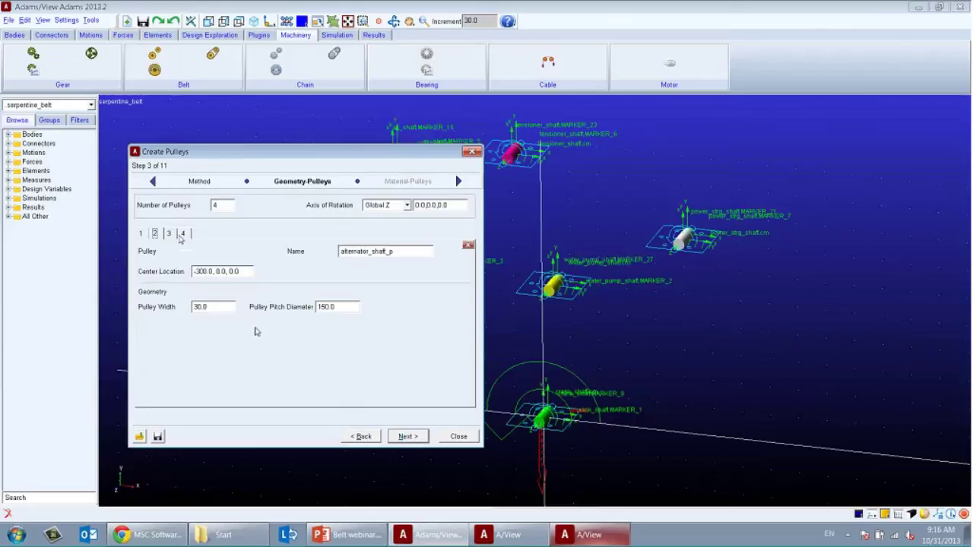
click(183, 234)
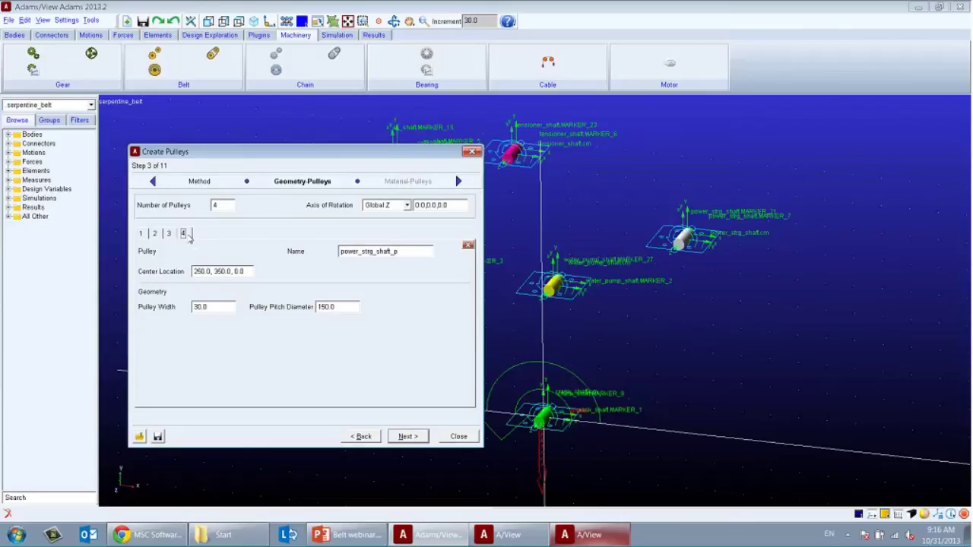
click(408, 435)
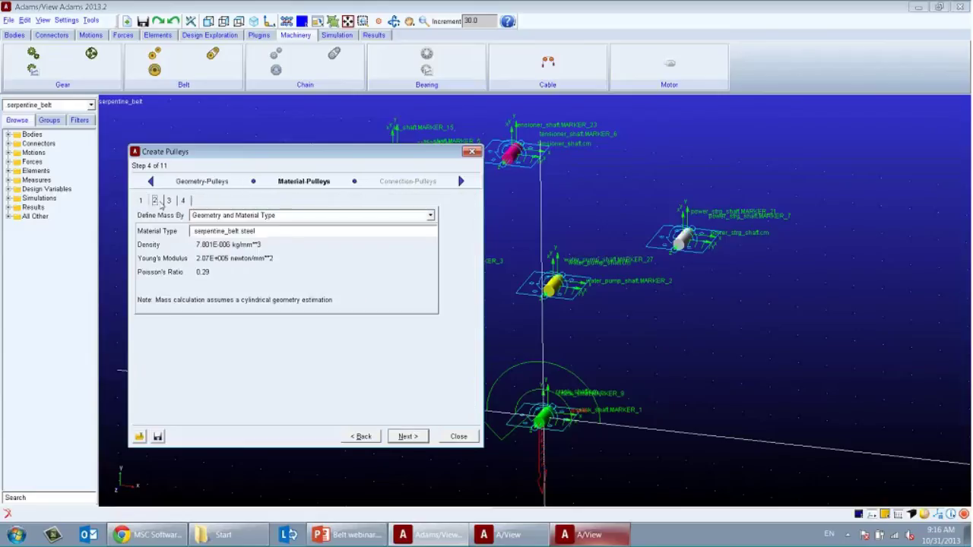
click(204, 182)
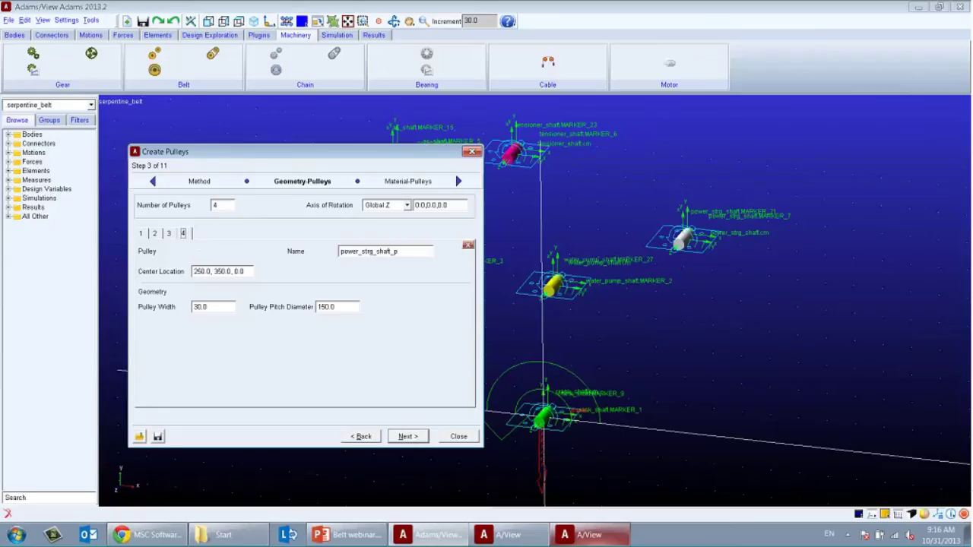
click(406, 437)
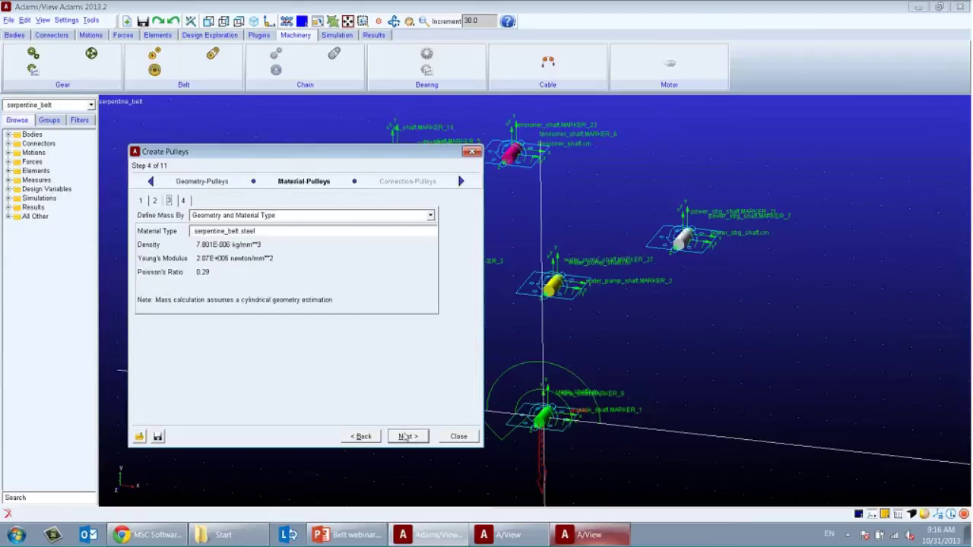
click(406, 438)
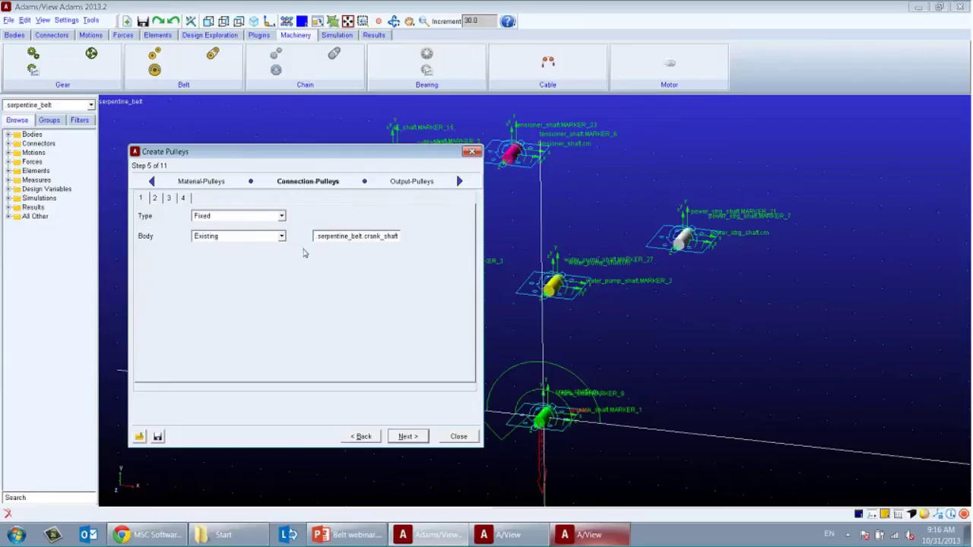
Accept the pulley connection and output settings, and continue to the tensioner geometry definition
click(404, 438)
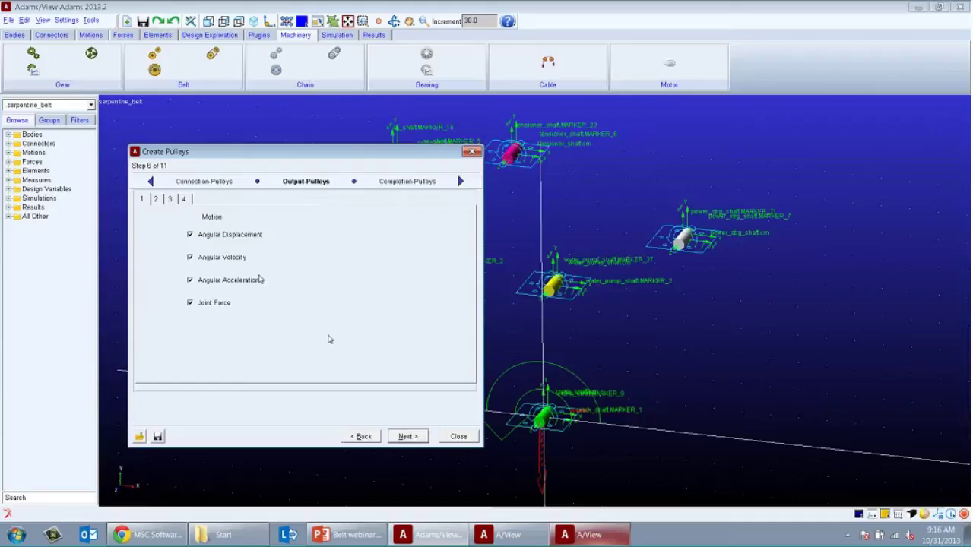
click(399, 438)
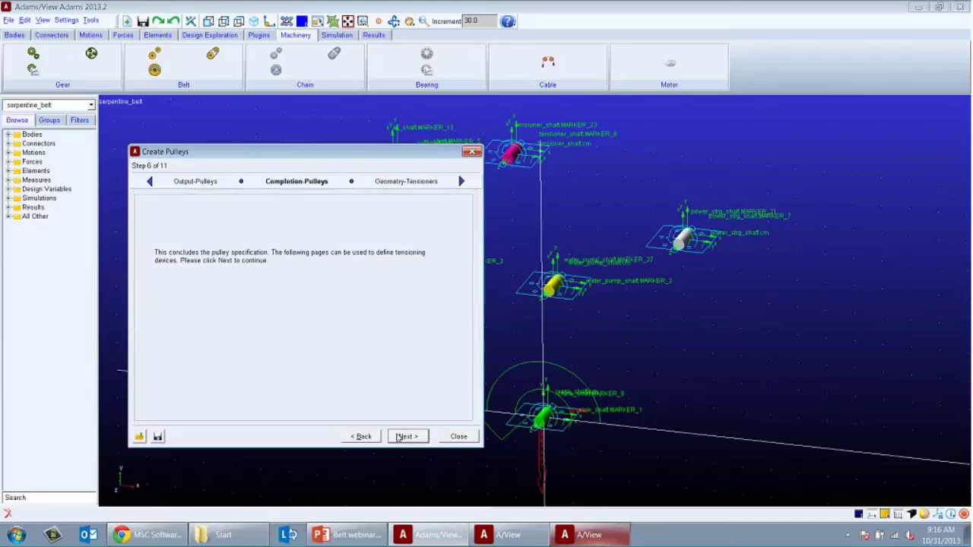
click(401, 437)
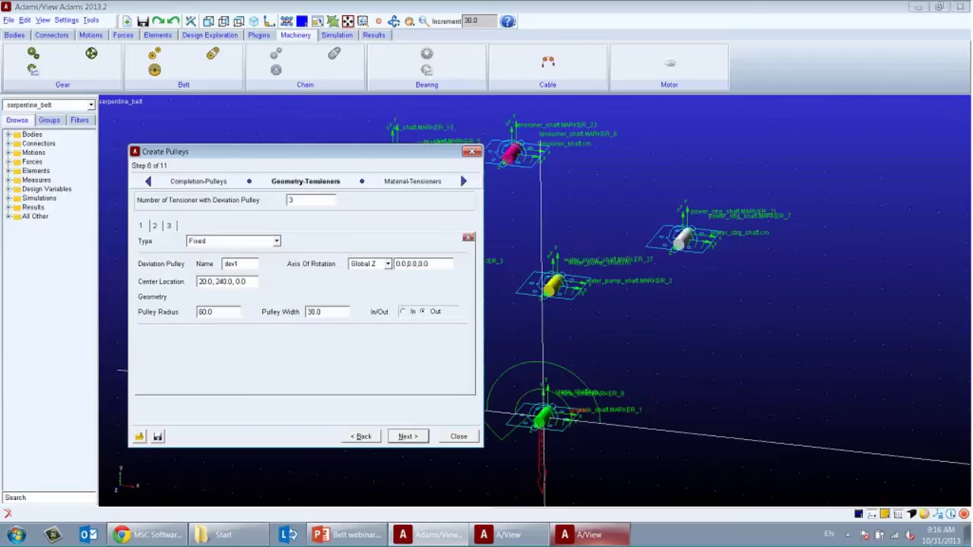
Set the type of the third tensioner to Rotational
click(169, 227)
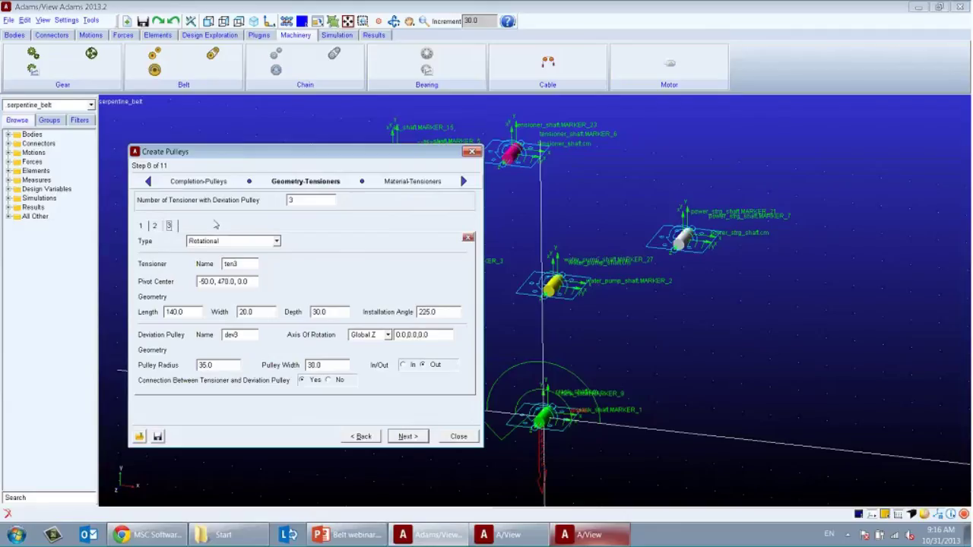
click(250, 241)
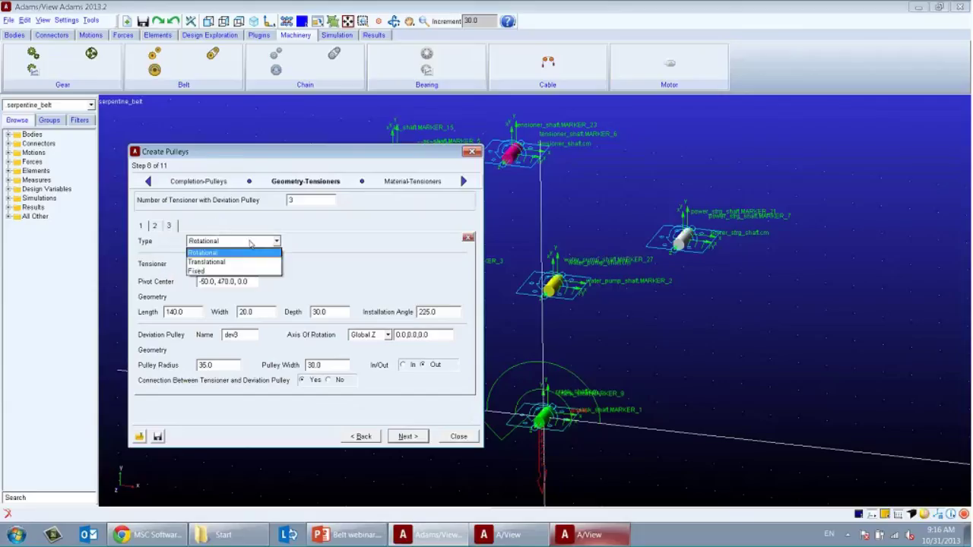
click(242, 253)
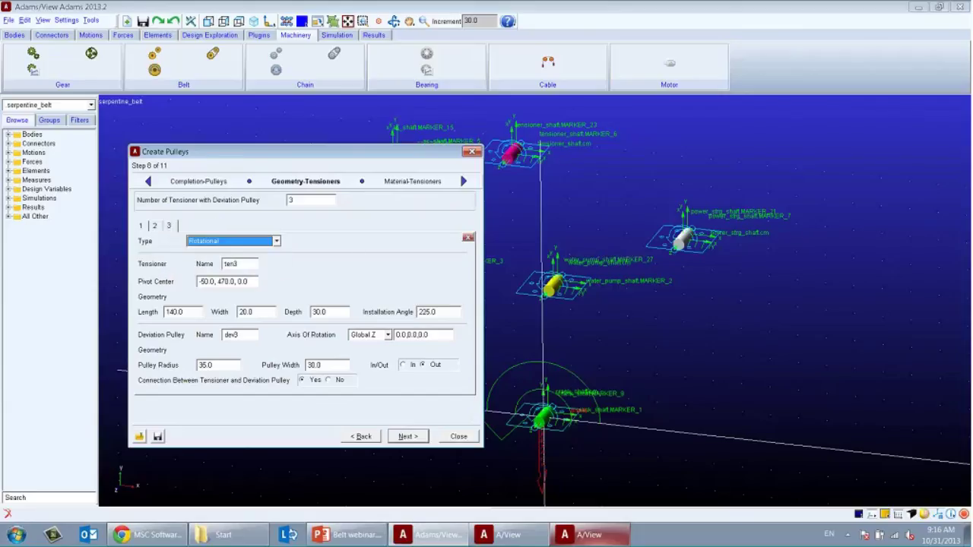
Accept the tensioner geometry, material and connection settings, and create the pulley set
click(406, 438)
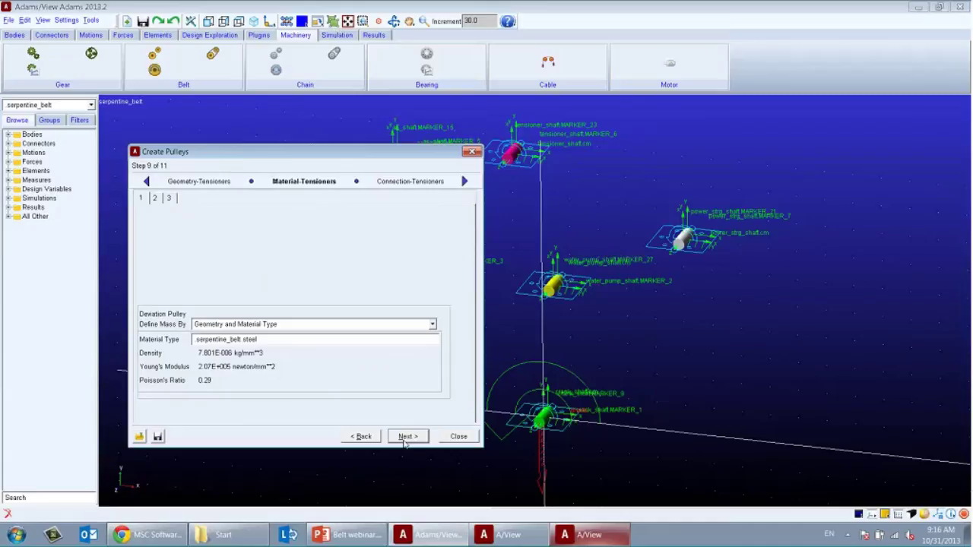
click(406, 439)
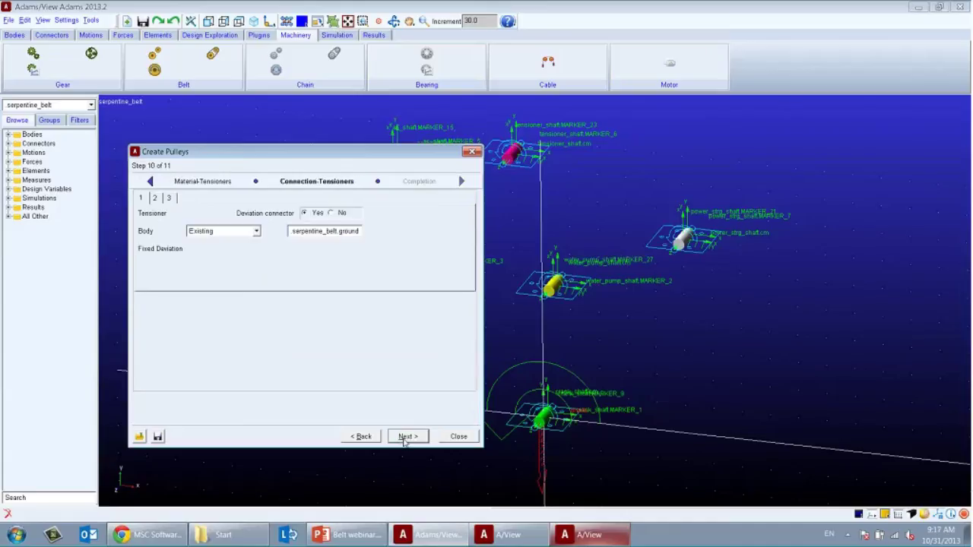
click(406, 438)
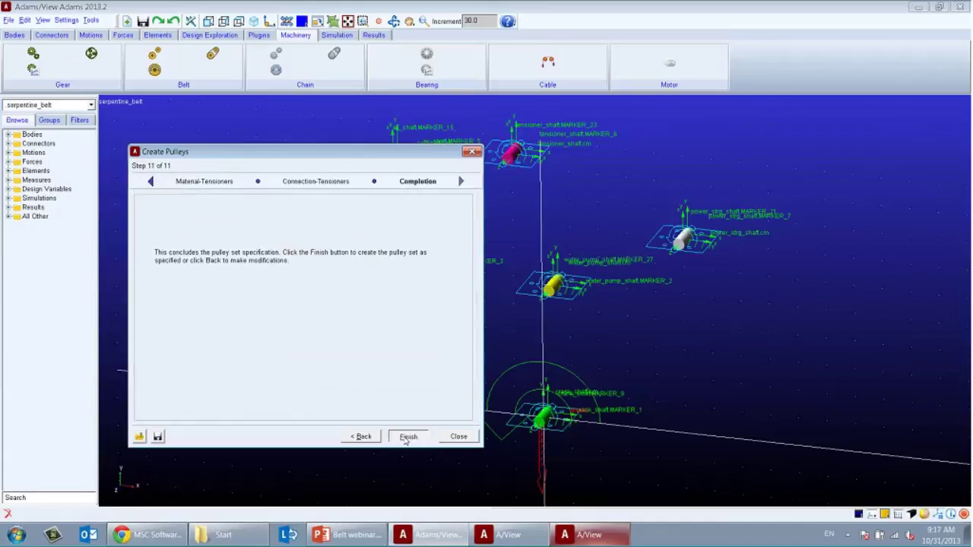
click(406, 439)
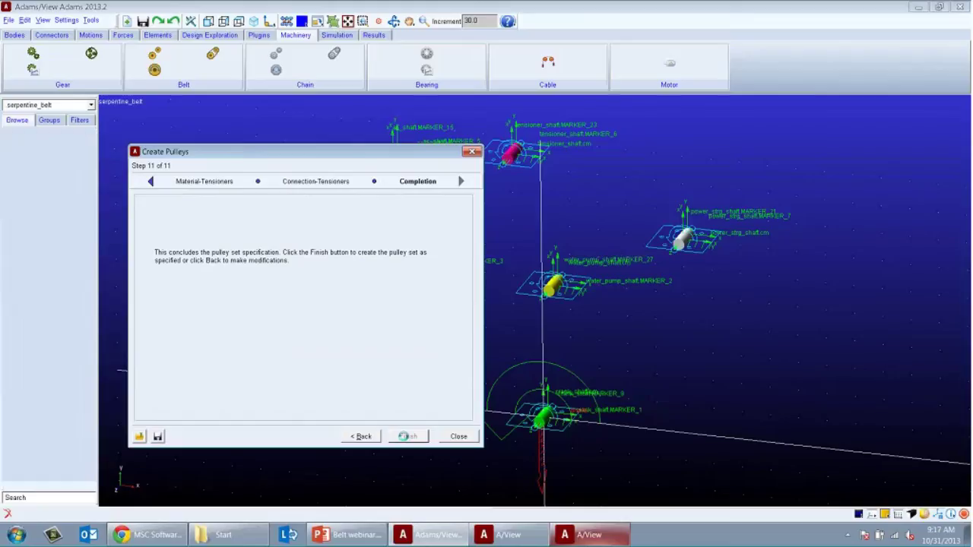
Start creating a belt on the new pulley set and restore its wizard settings from Belt.wzd
key(r)
drag(576, 182, 578, 187)
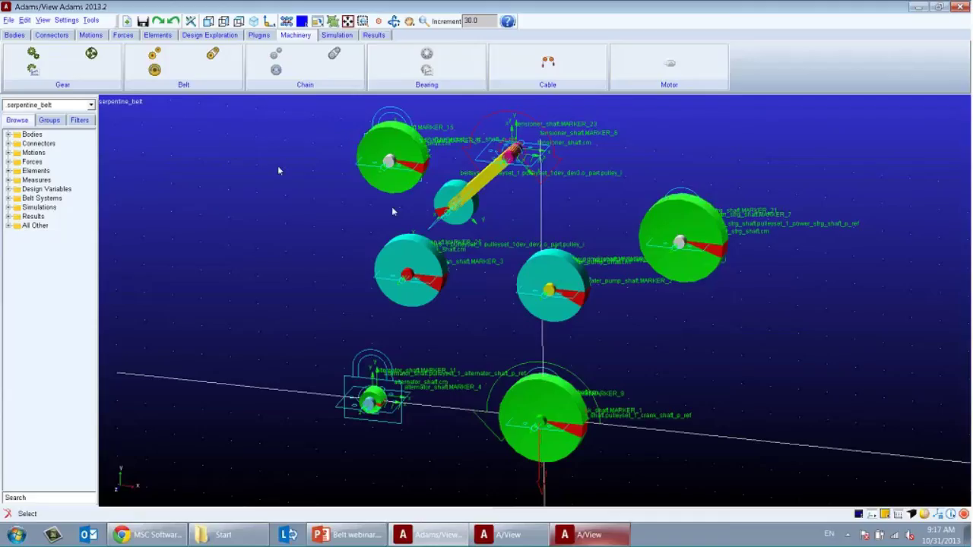
click(232, 60)
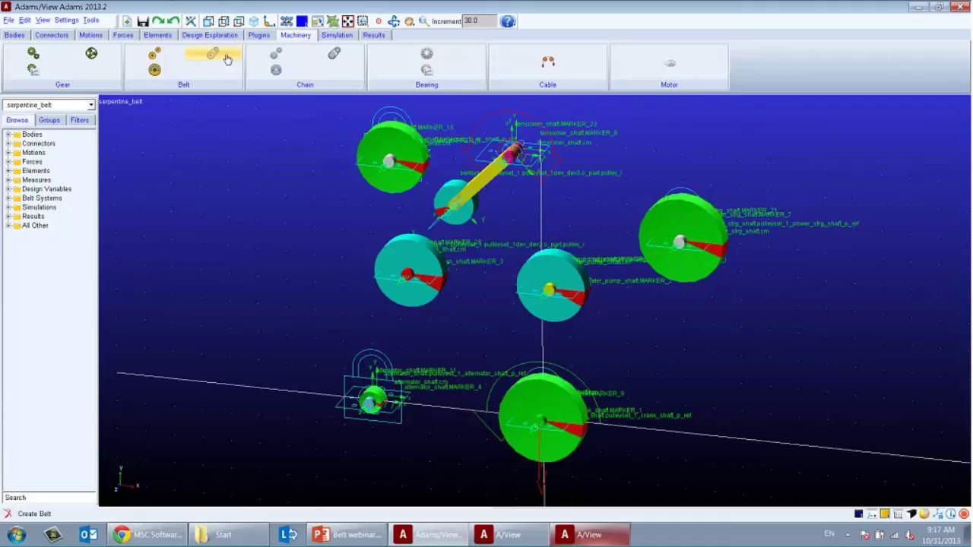
click(226, 59)
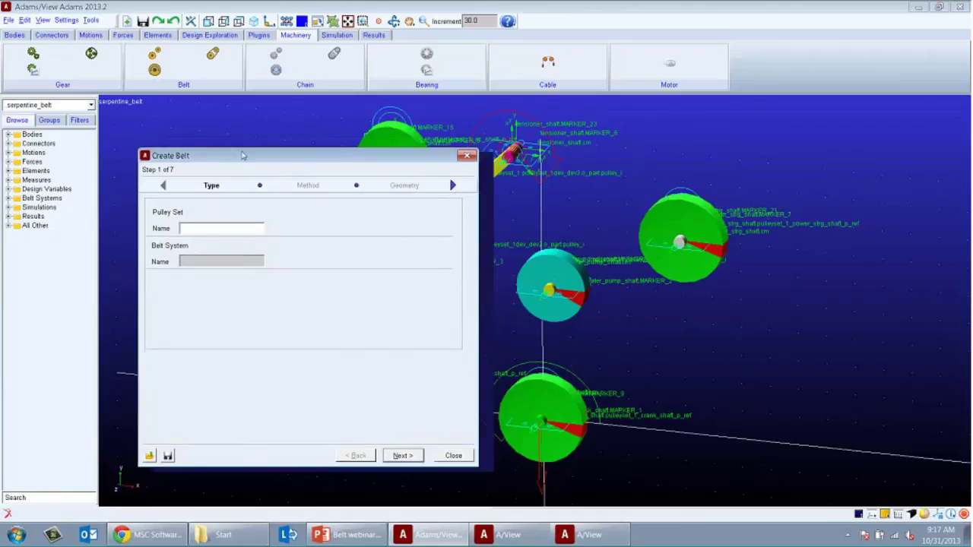
click(149, 457)
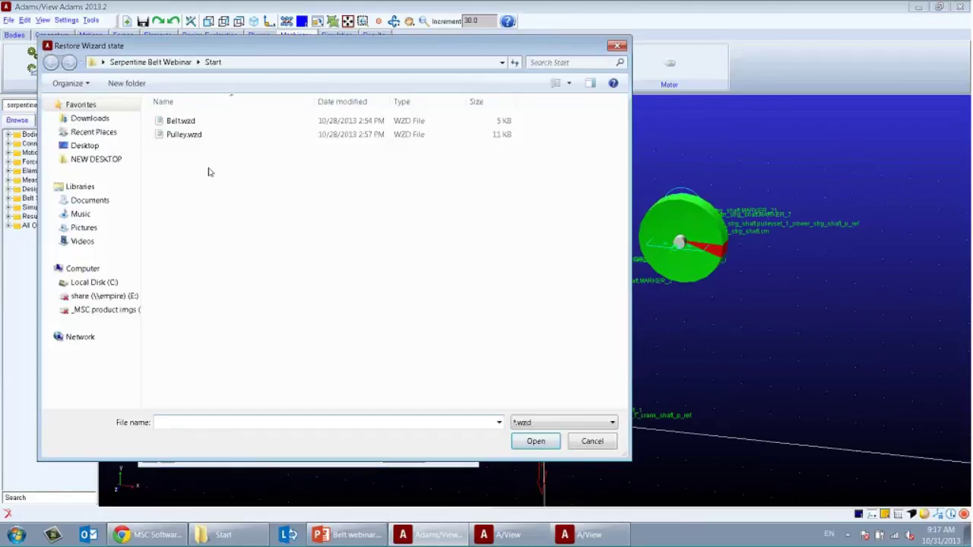
double_click(230, 126)
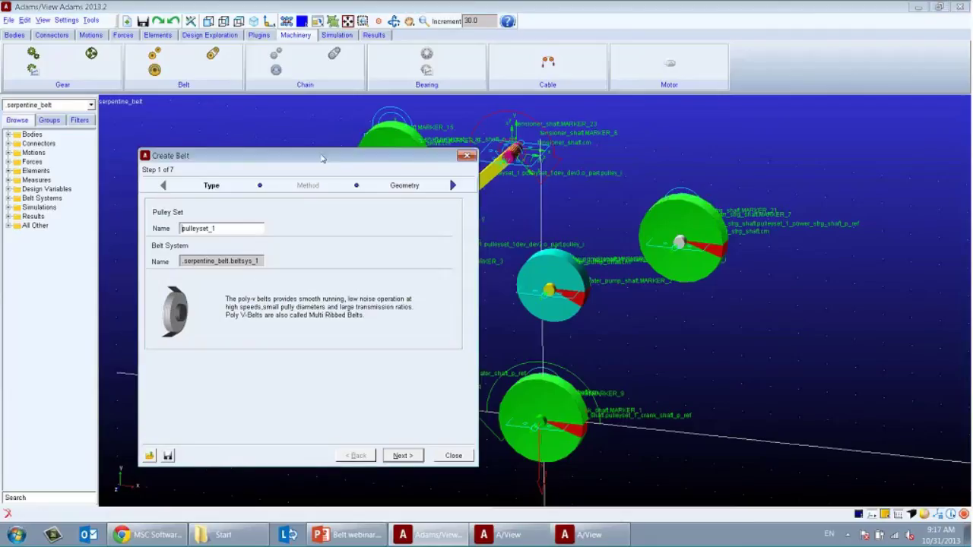
Accept pulleyset_1 as the pulley set, the 2D Links method and the belt geometry settings
drag(325, 160, 321, 155)
click(397, 452)
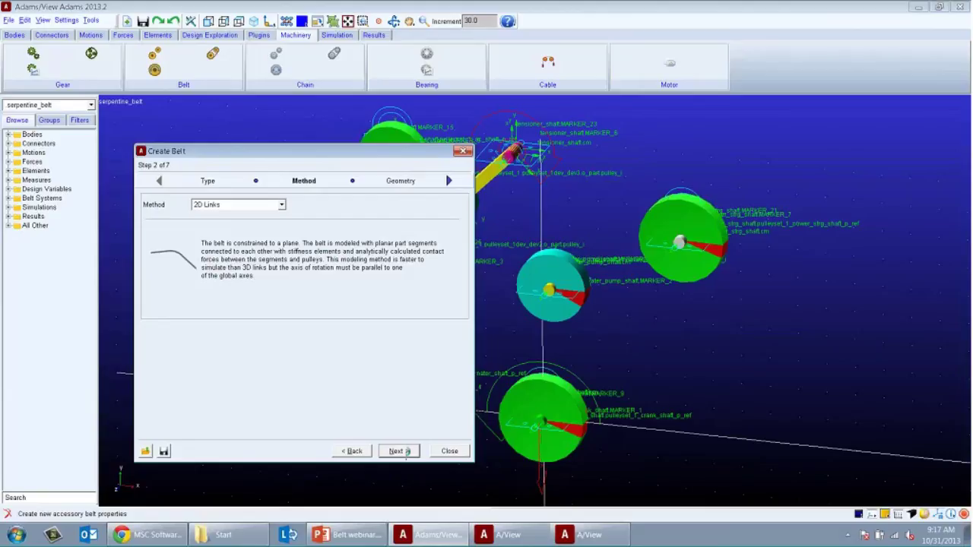
click(398, 451)
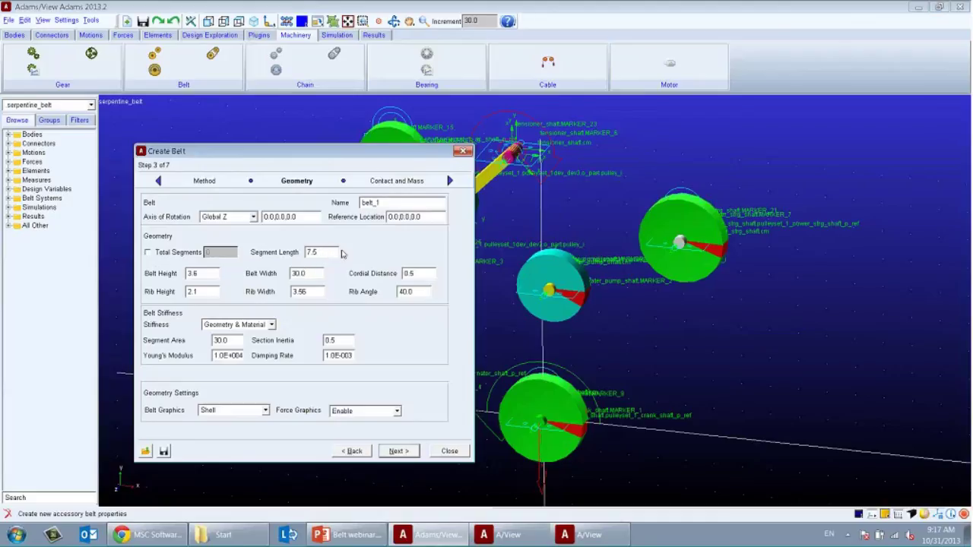
click(394, 452)
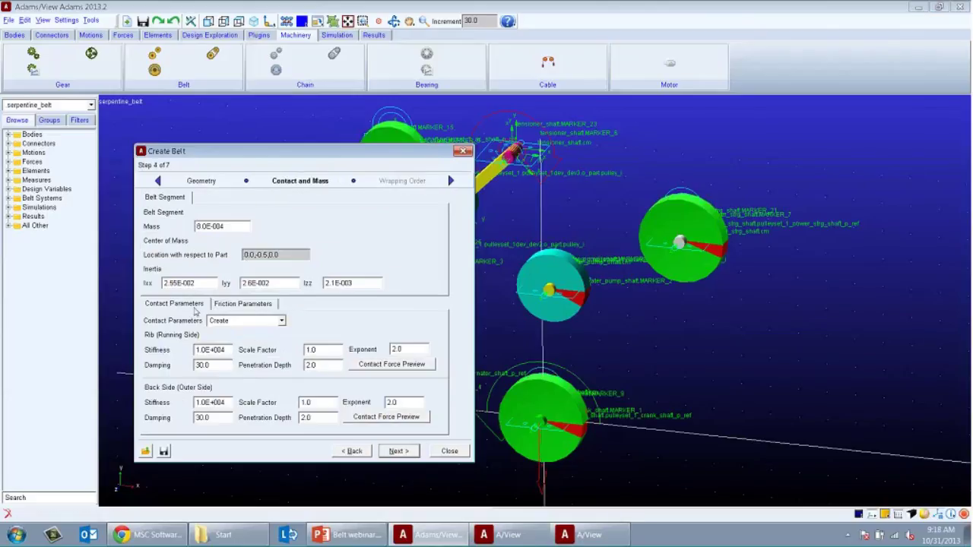
Check the belt's friction and contact parameters, and accept the contact and mass settings
click(225, 305)
click(197, 305)
click(398, 451)
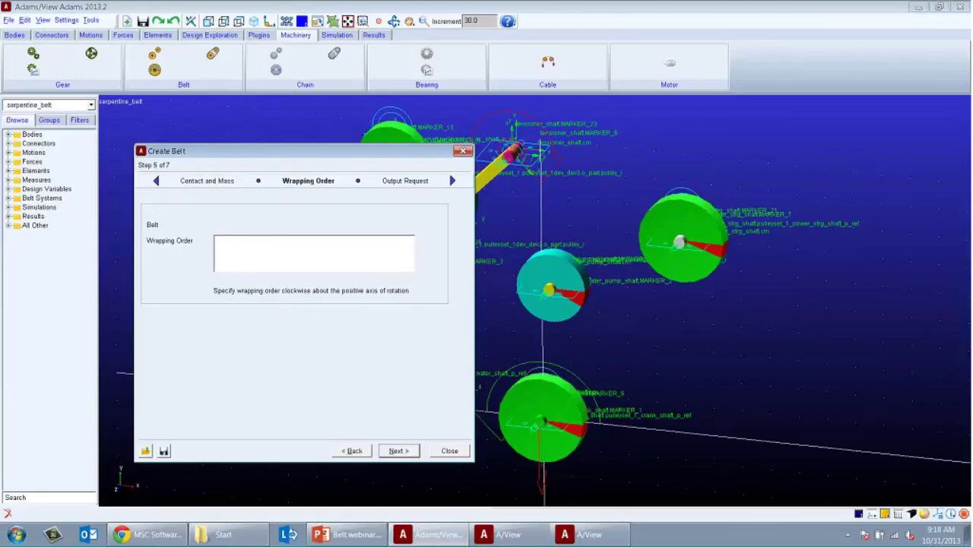
Fill in the wrapping order by restoring Belt.wzd again, and wrap the belt around the pulleys
click(145, 451)
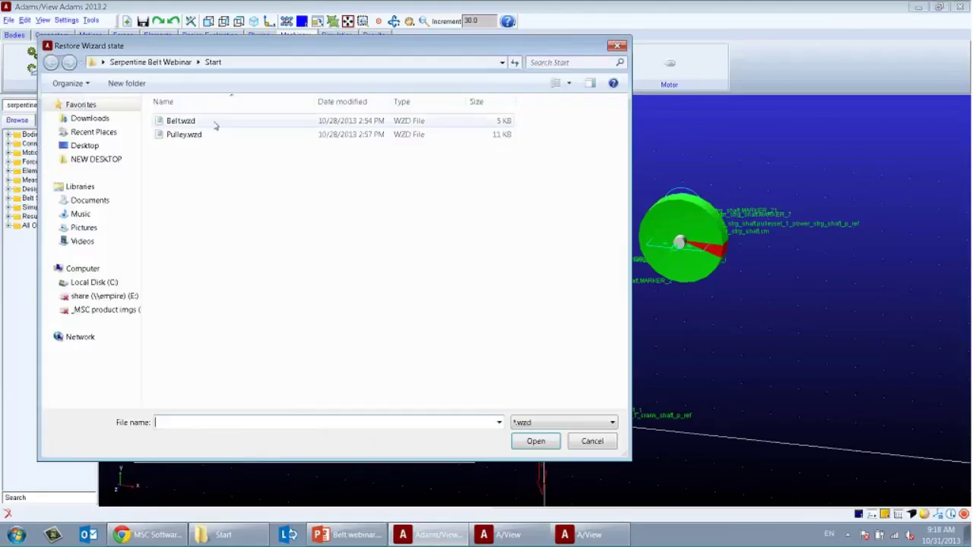
double_click(216, 124)
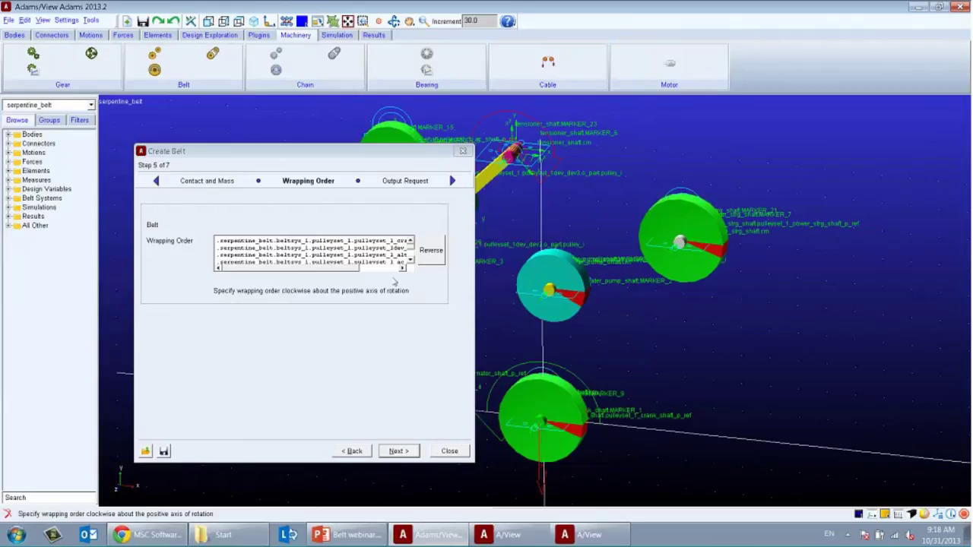
drag(381, 154, 362, 153)
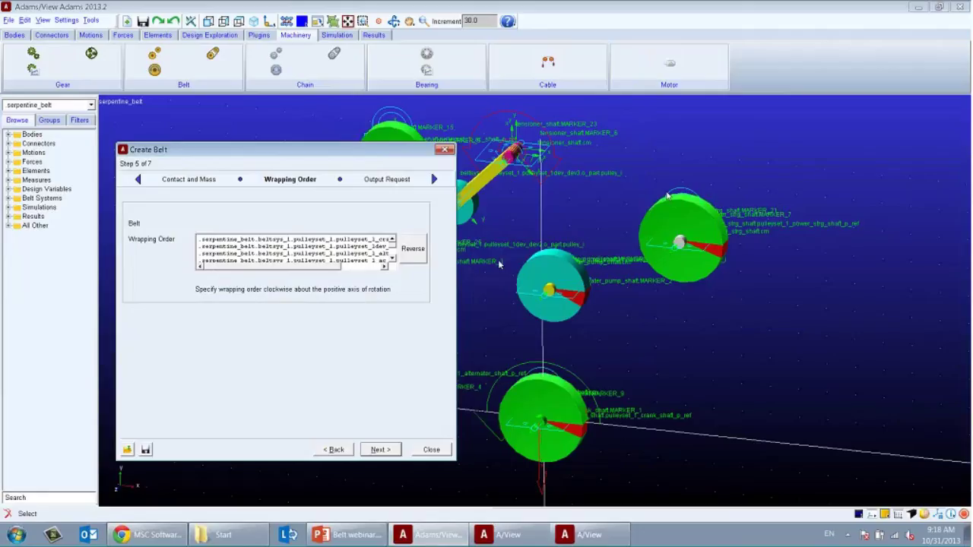
click(380, 450)
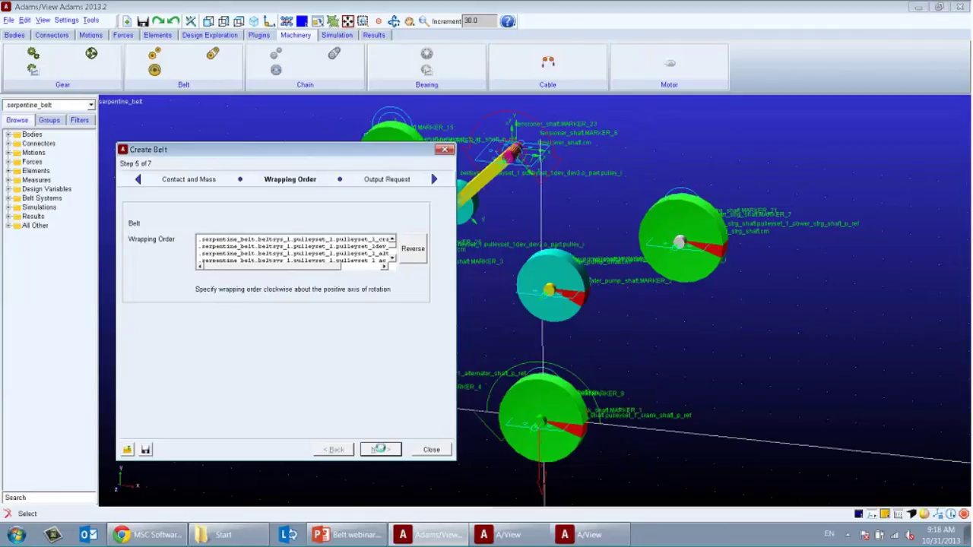
click(380, 449)
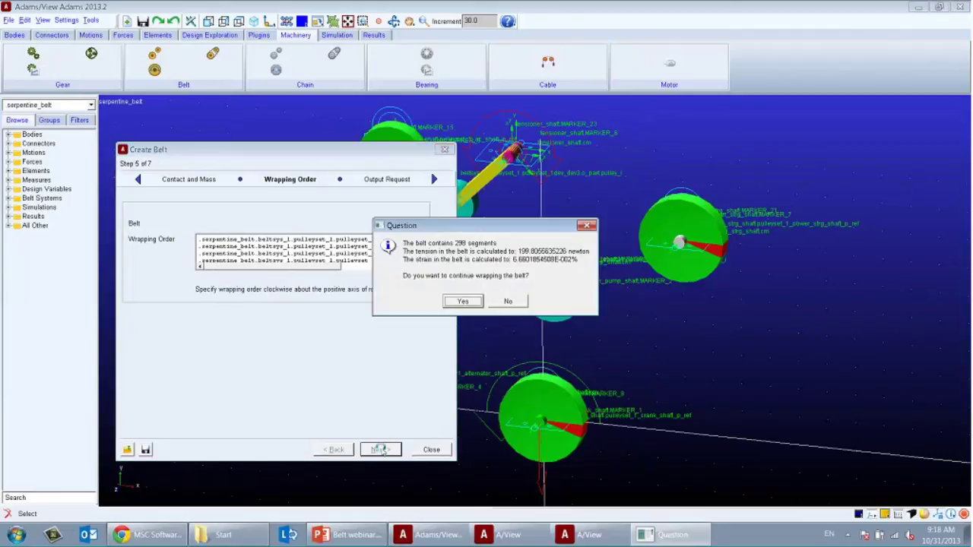
click(463, 302)
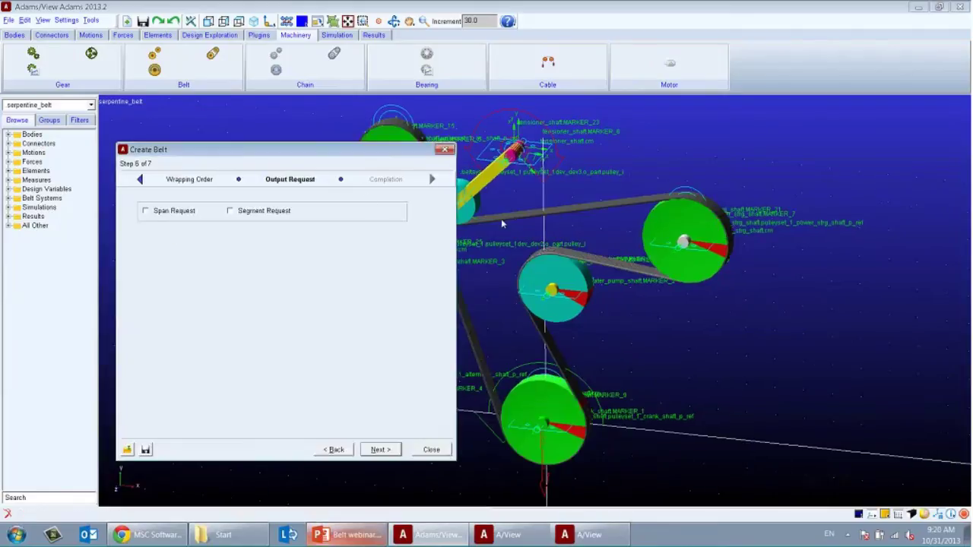
Examine the wrapped belt's path around all pulleys and the tensioner from the front and from several angles
drag(190, 150, 727, 226)
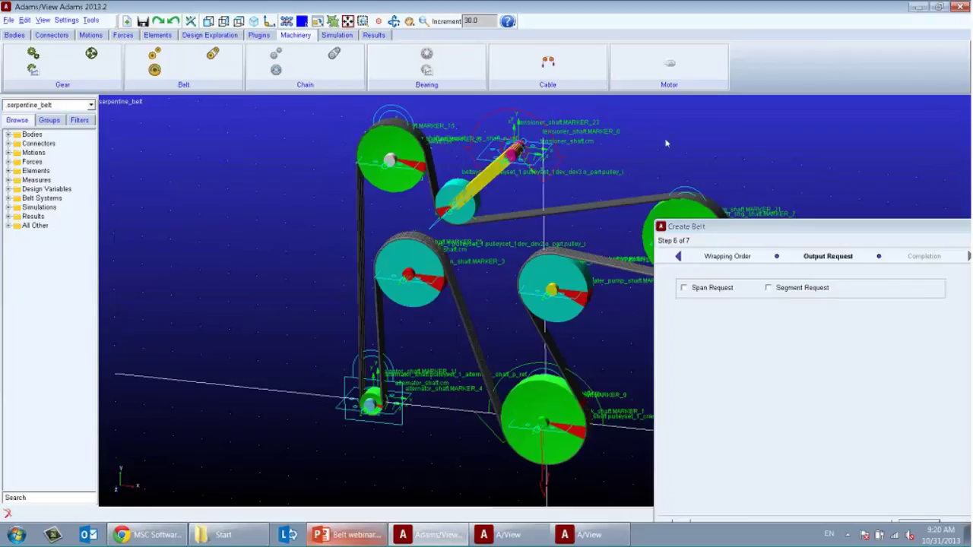
key(t)
drag(617, 145, 547, 146)
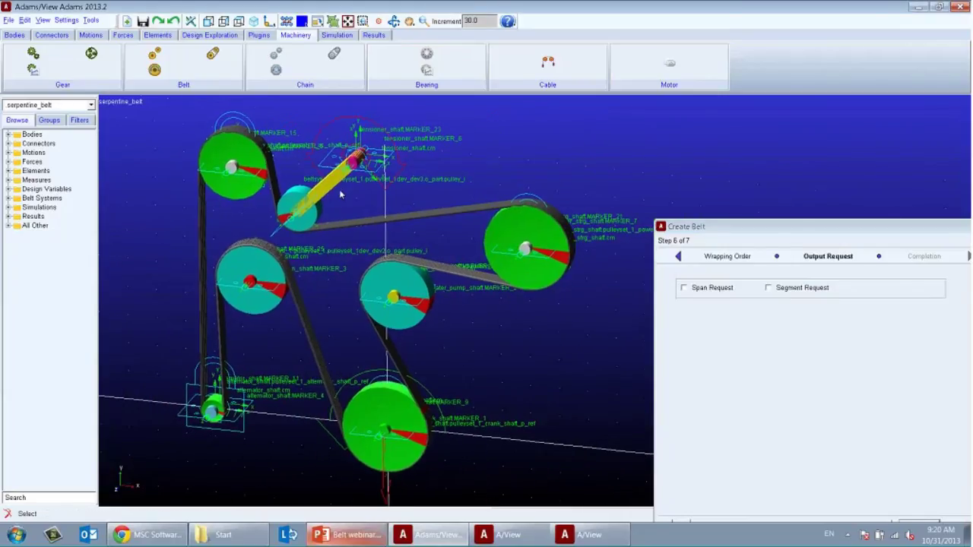
key(e)
click(303, 192)
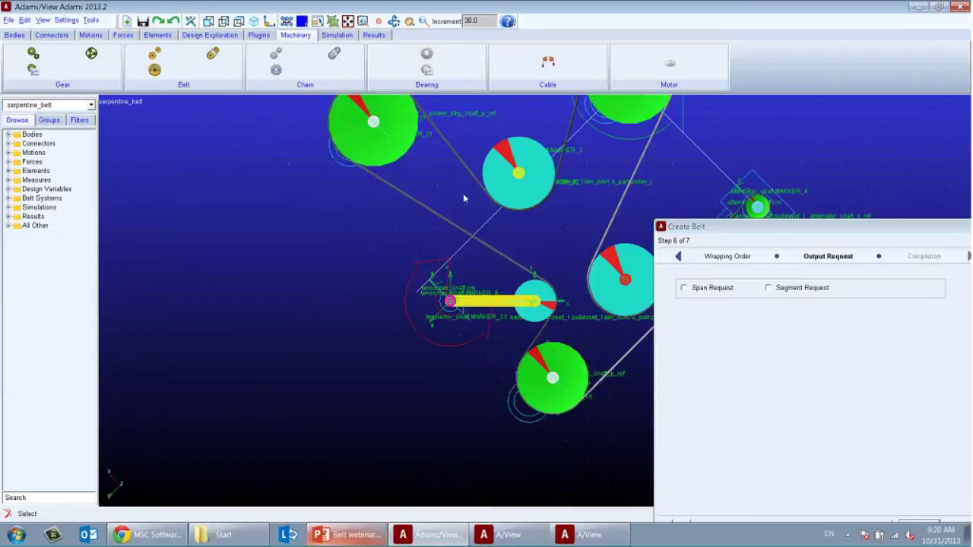
key(shift+f)
key(t)
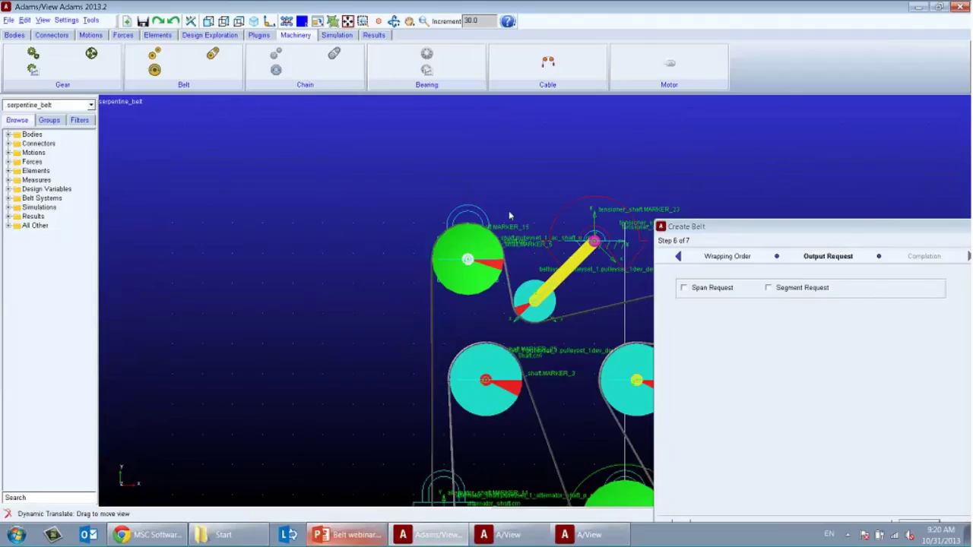
drag(509, 211, 351, 97)
key(r)
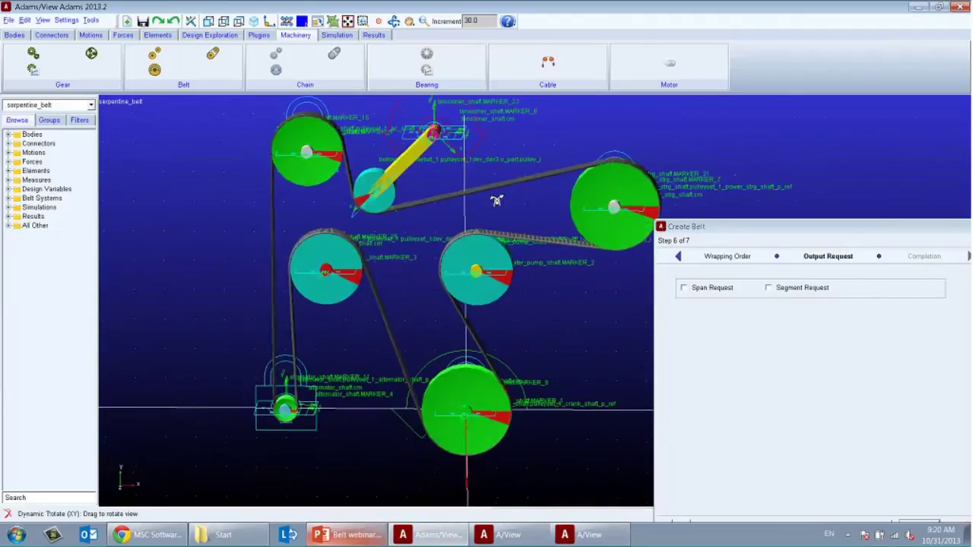
drag(497, 200, 393, 200)
key(w)
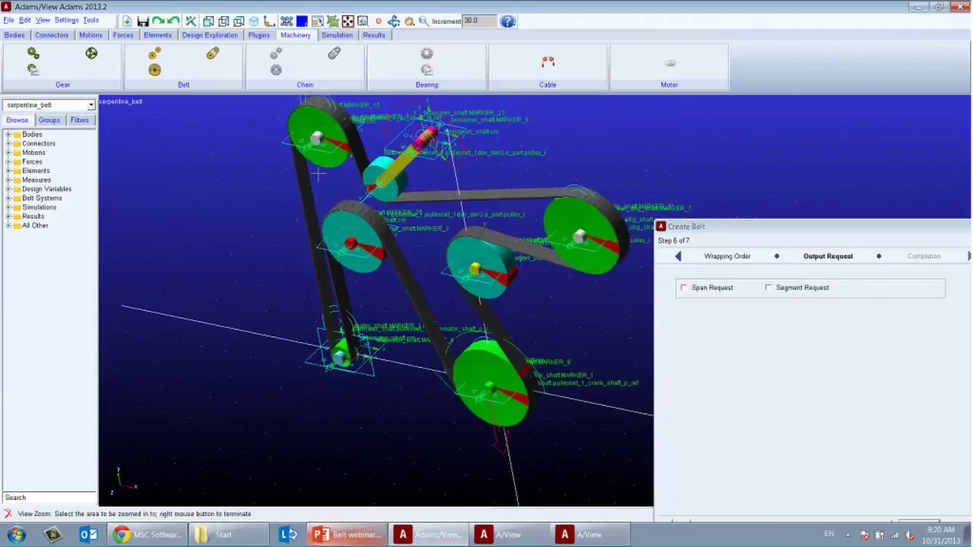
drag(297, 174, 525, 487)
key(z)
key(t)
drag(315, 229, 221, 222)
key(r)
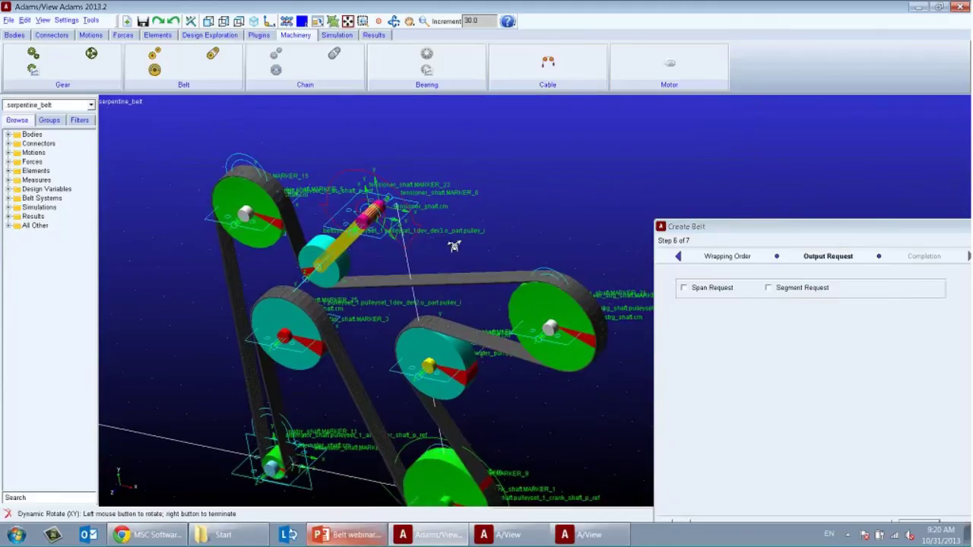
mouse_move(454, 246)
mouse_down()
mouse_move(463, 226)
mouse_move(461, 237)
mouse_move(469, 233)
mouse_move(457, 235)
mouse_up()
key(t)
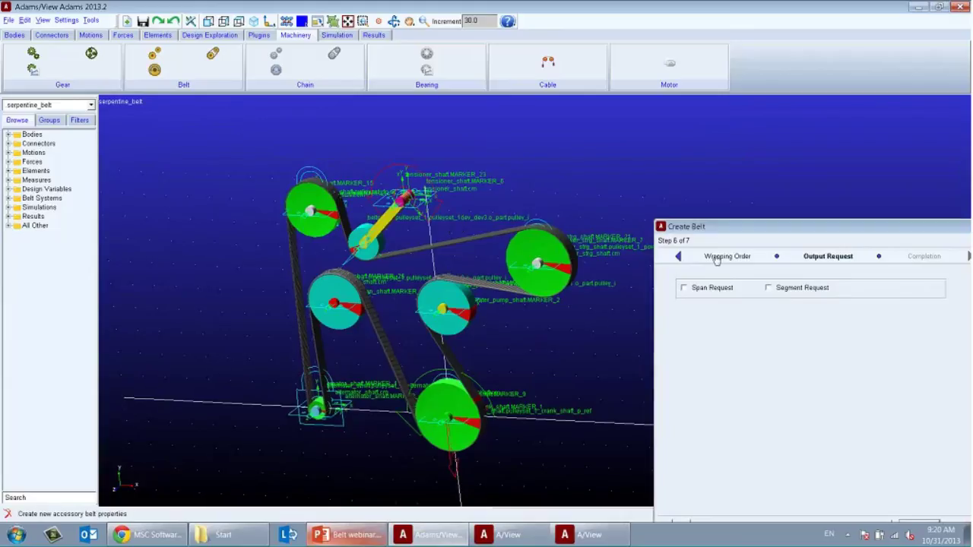
Enable a span request for the belt and set its belt part to segment_25
drag(732, 228, 666, 213)
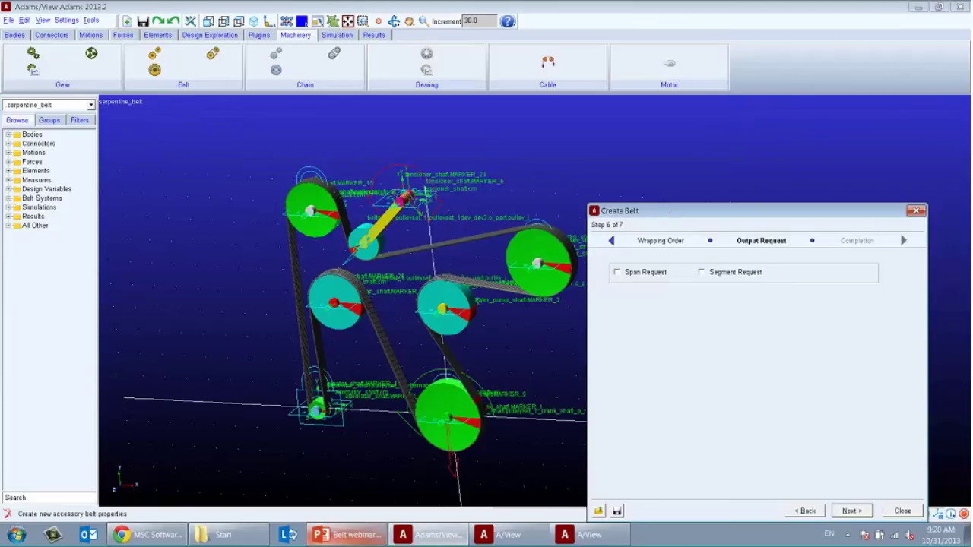
click(618, 273)
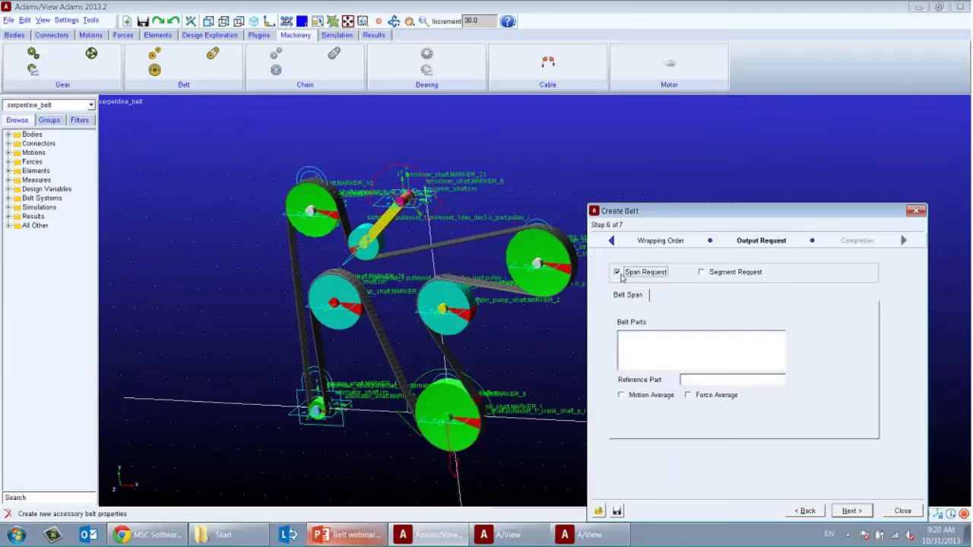
click(649, 332)
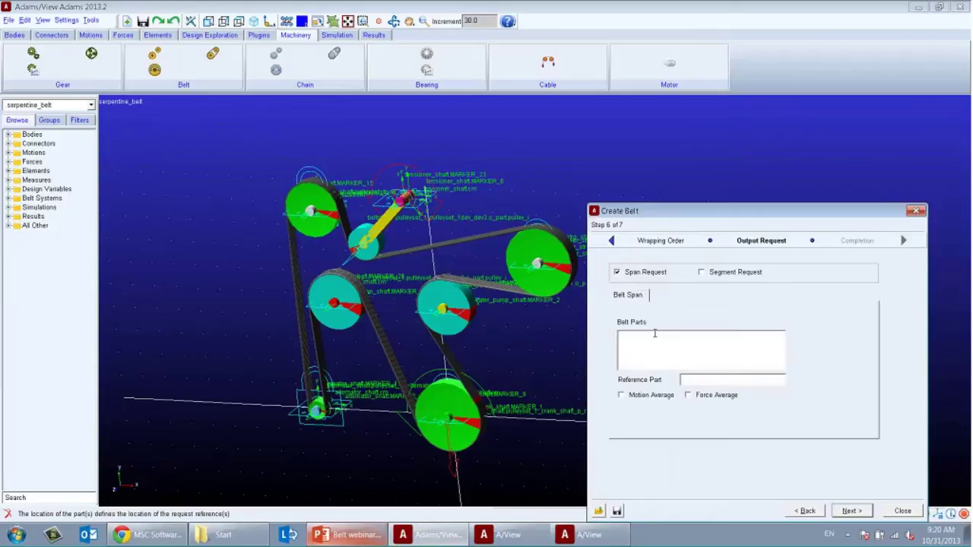
right_click(655, 333)
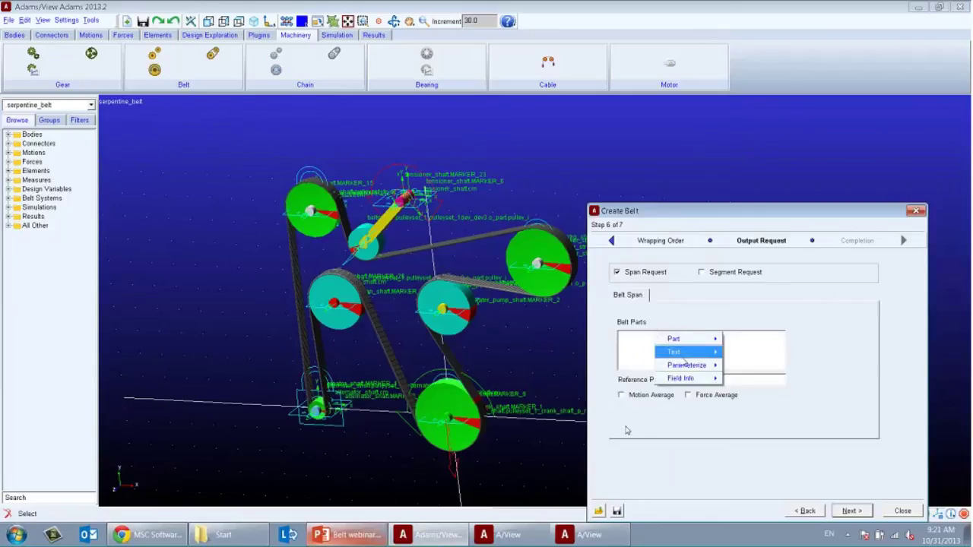
mouse_move(694, 343)
mouse_move(744, 363)
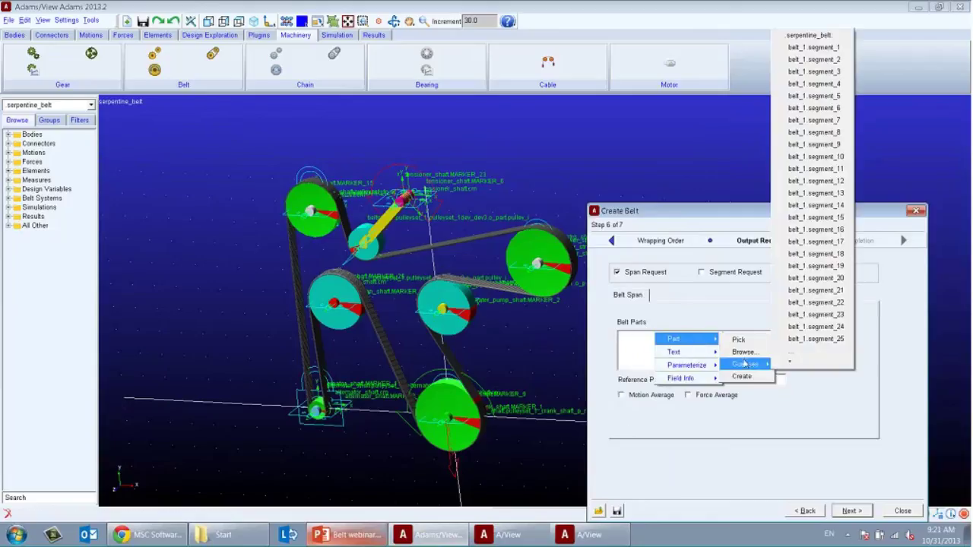
click(813, 340)
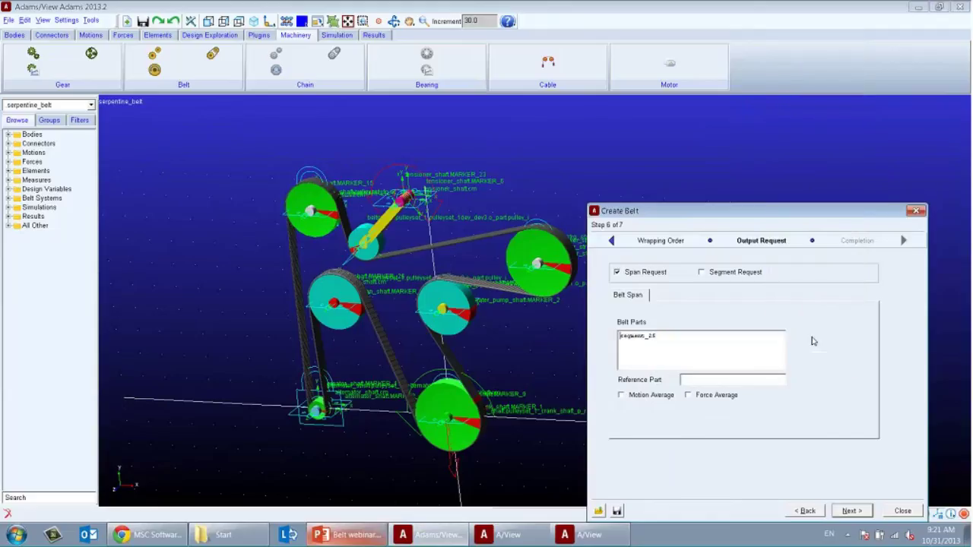
Set ground as the span request's reference part, and finish creating the belt
right_click(708, 382)
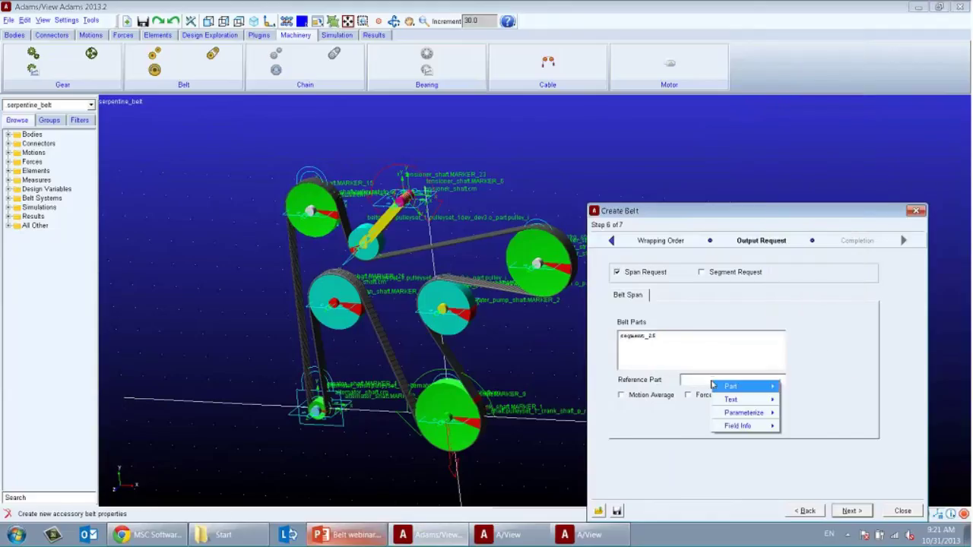
mouse_move(734, 387)
mouse_move(804, 412)
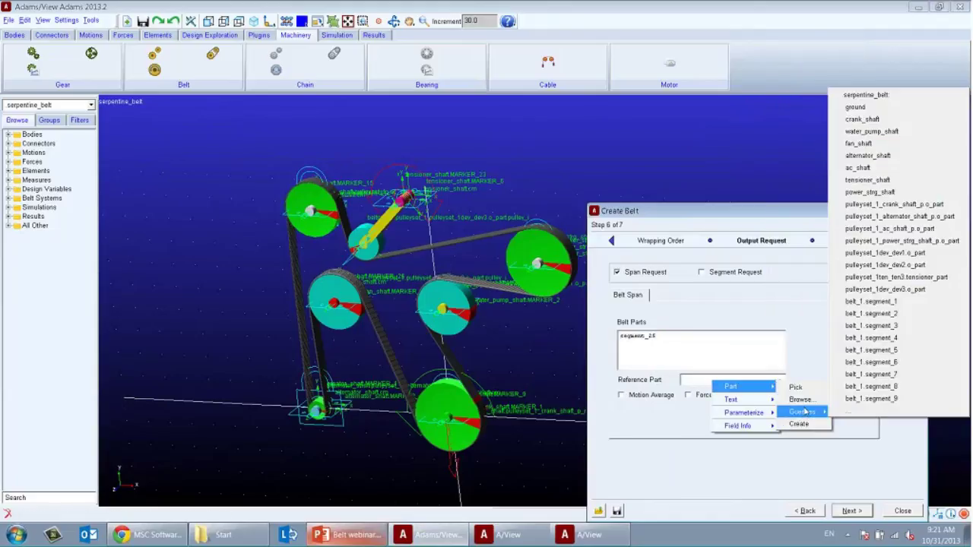
click(873, 105)
click(850, 511)
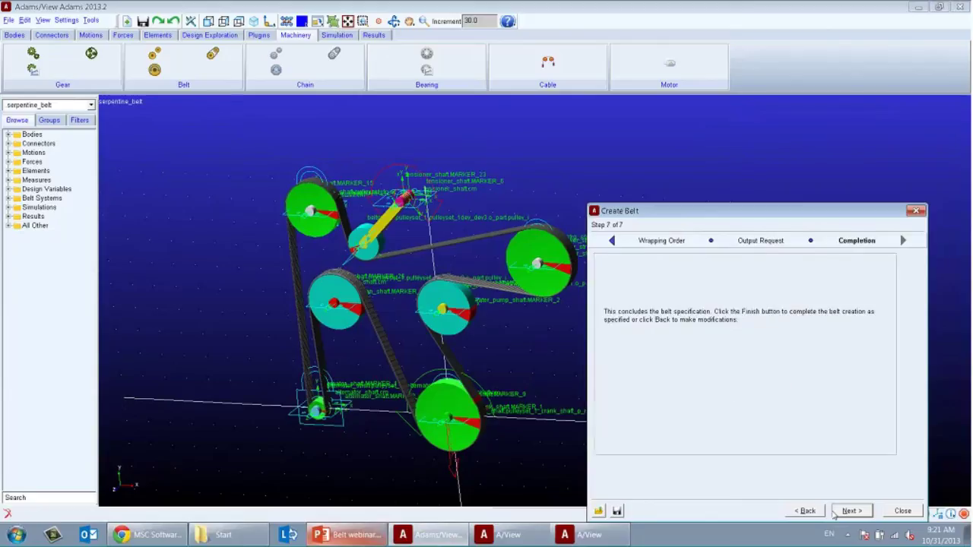
click(849, 511)
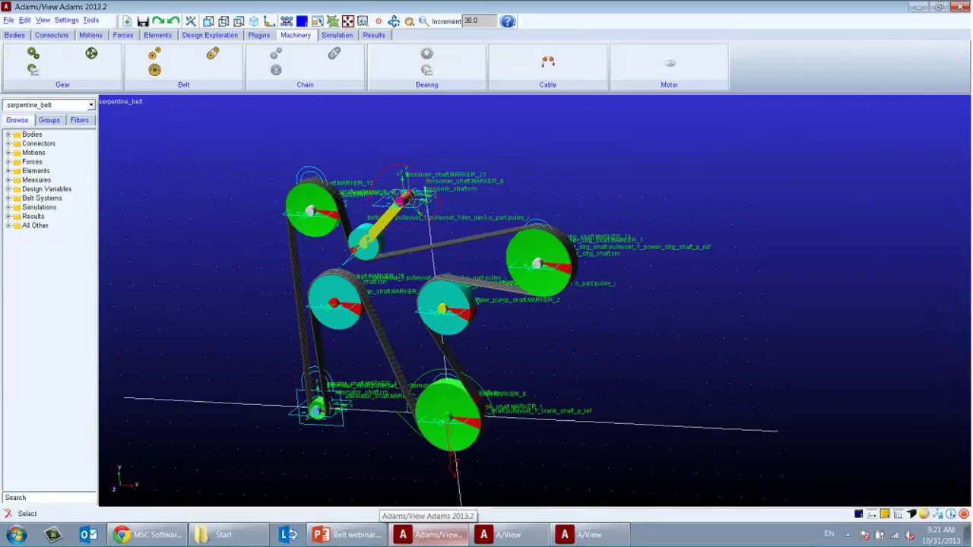
Switch to the other Adams/View window, look at its serpentine belt model from another angle, and return to the first window
click(517, 534)
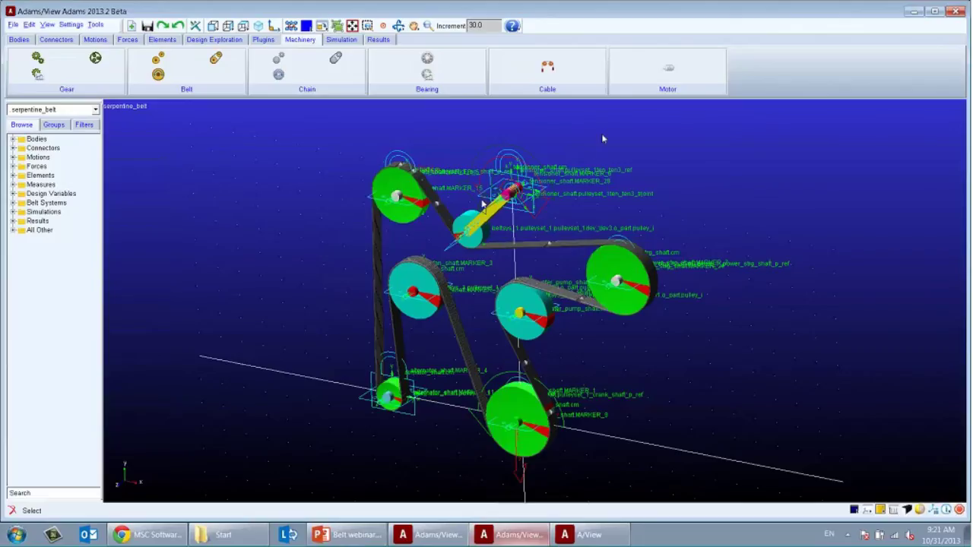
key(r)
click(437, 535)
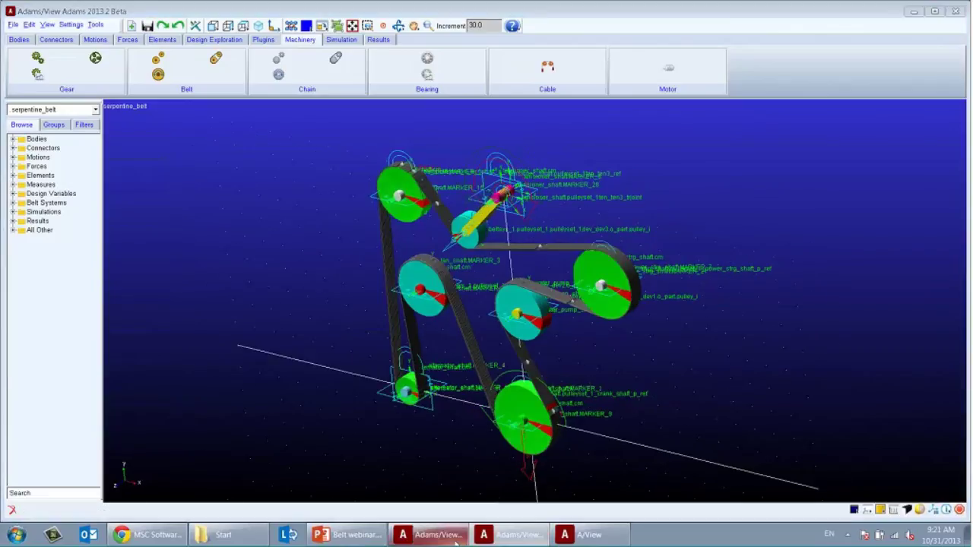
Inspect the simulation controls for the serpentine belt model, including end time and steps, and close them without running
click(332, 37)
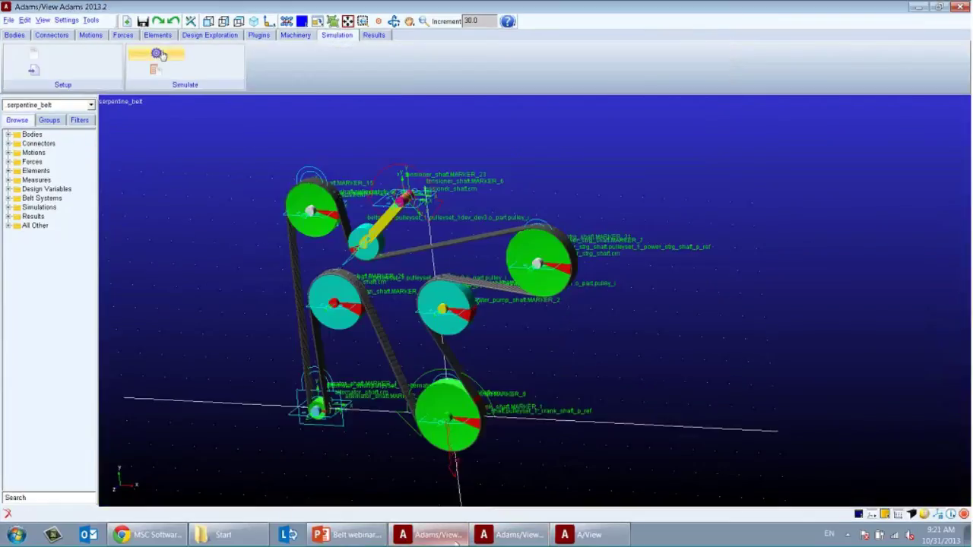
click(157, 54)
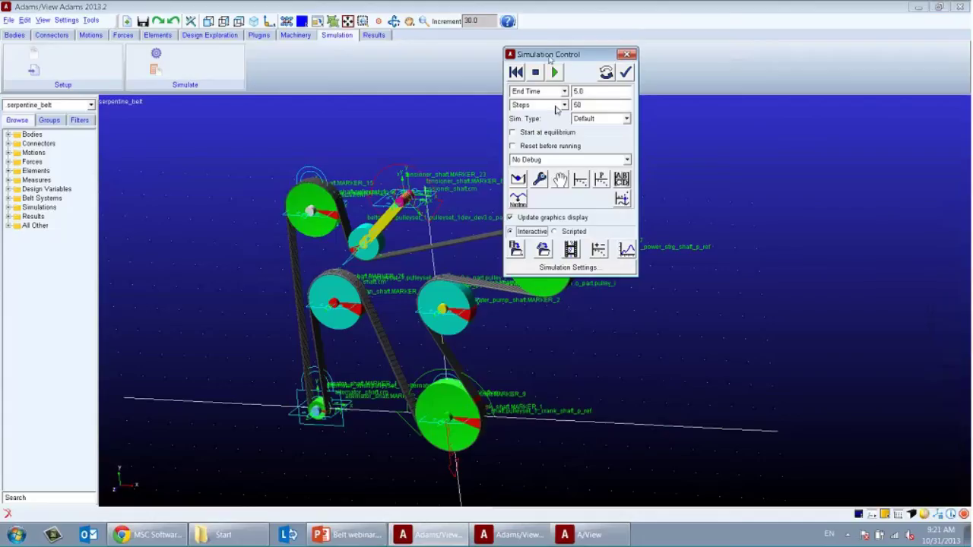
drag(550, 53, 570, 134)
drag(610, 167, 556, 169)
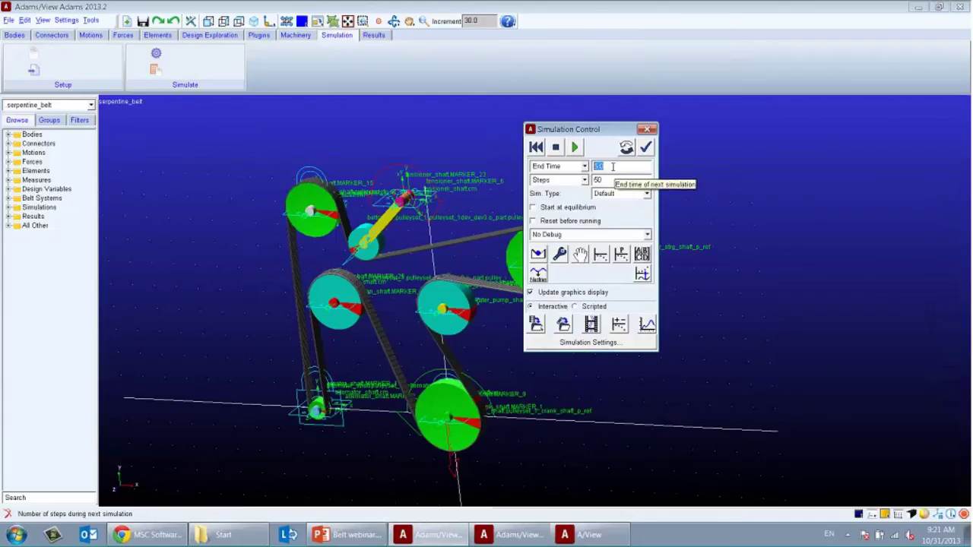
click(647, 129)
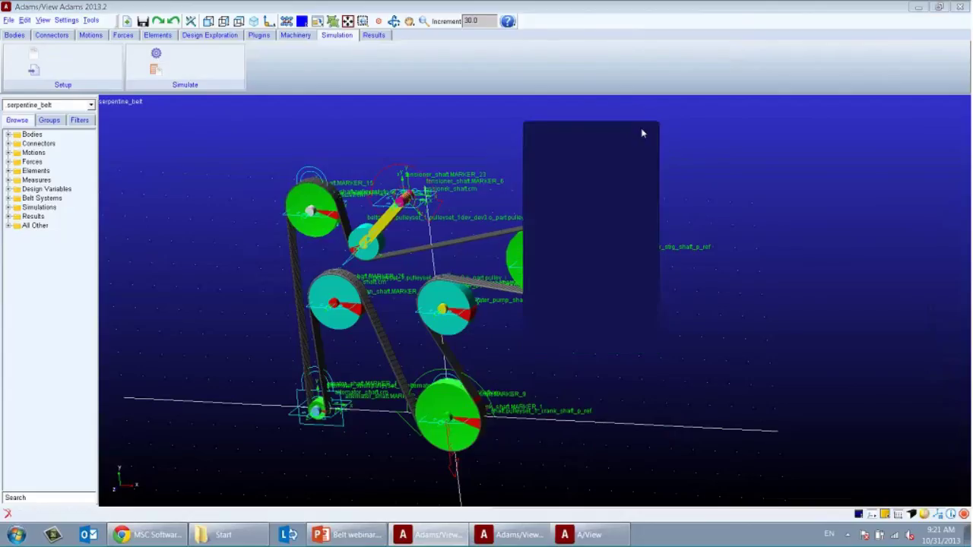
Switch to the second Adams/View window, open its results in a maximized Adams/PostProcessor, and play the belt animation
click(513, 540)
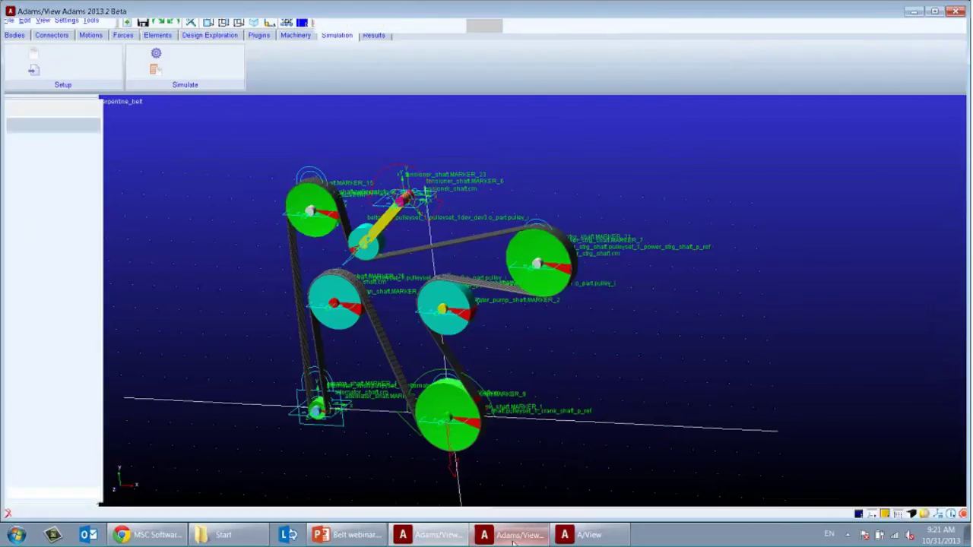
click(378, 40)
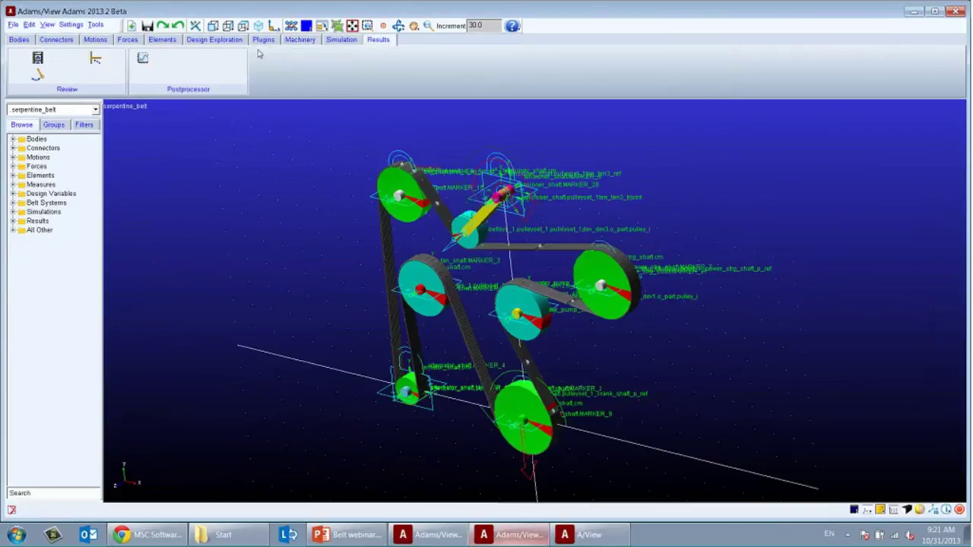
click(142, 64)
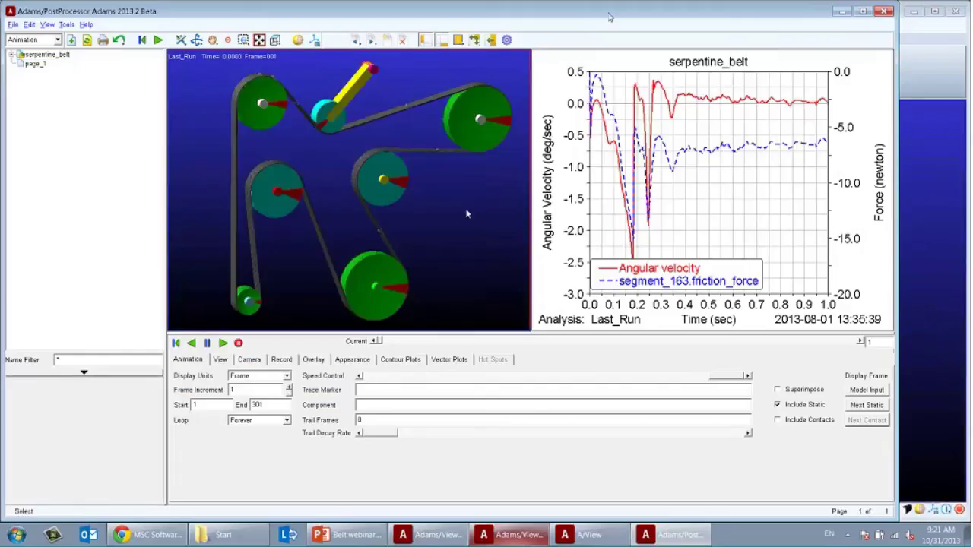
click(863, 12)
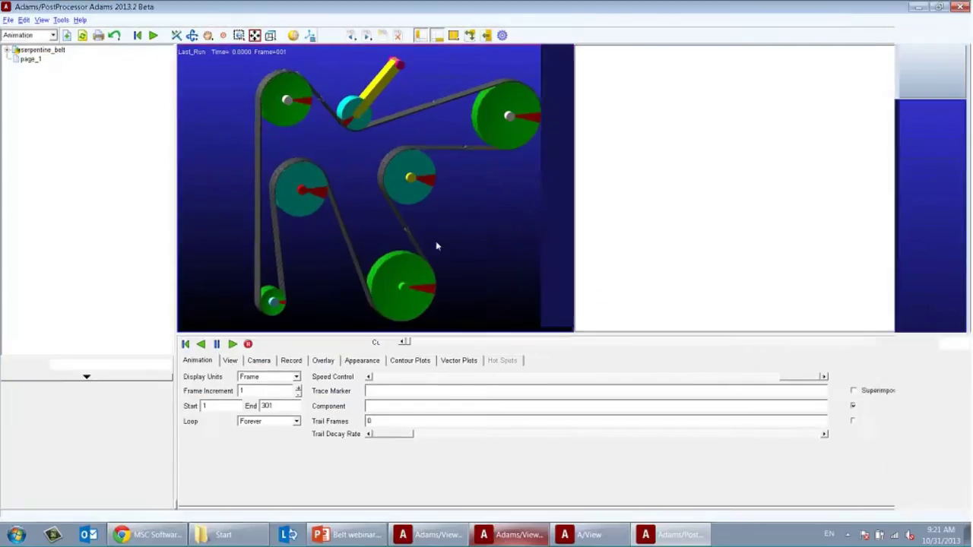
click(233, 346)
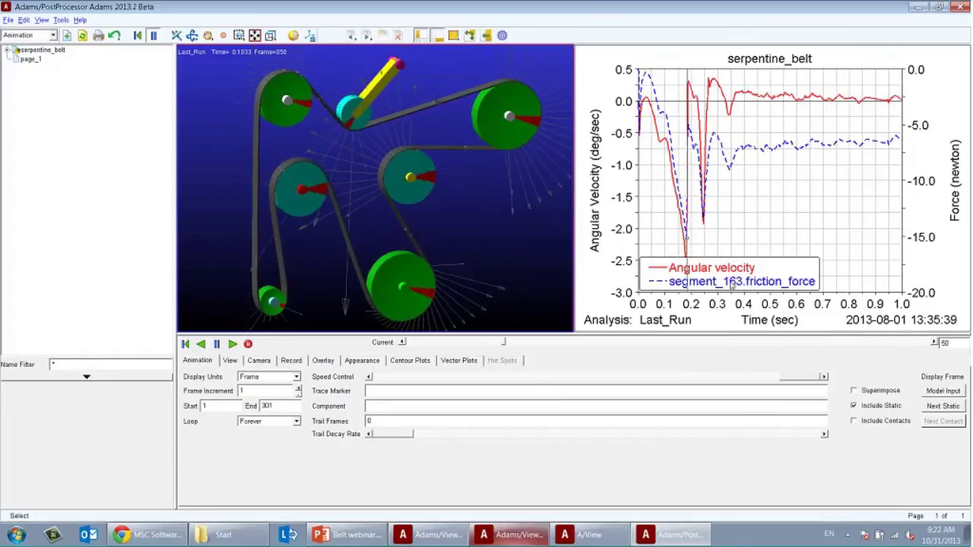
Plot Joint_Force from the pulleyset_1dev_dev1_results request of Last_Run, using Surf to replace the curves beside the animation
click(596, 262)
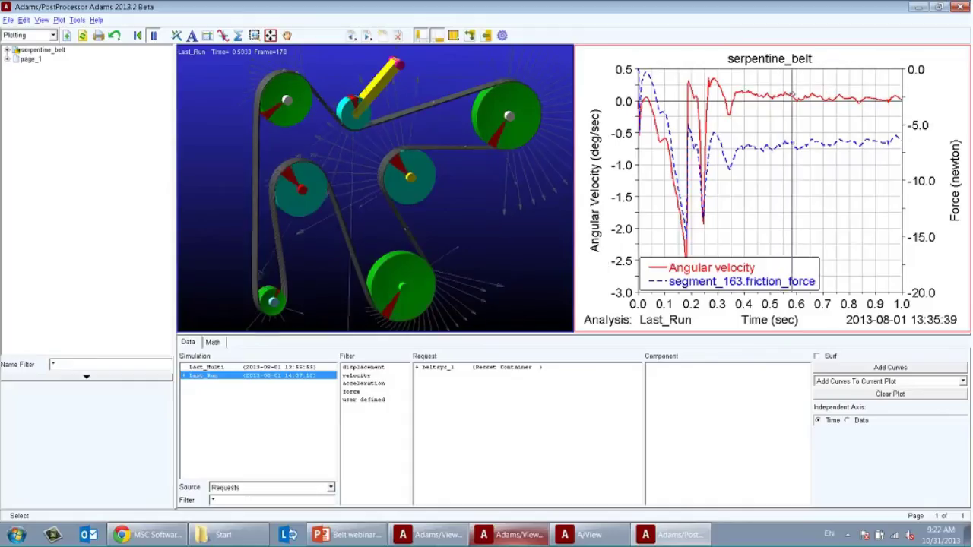
click(510, 367)
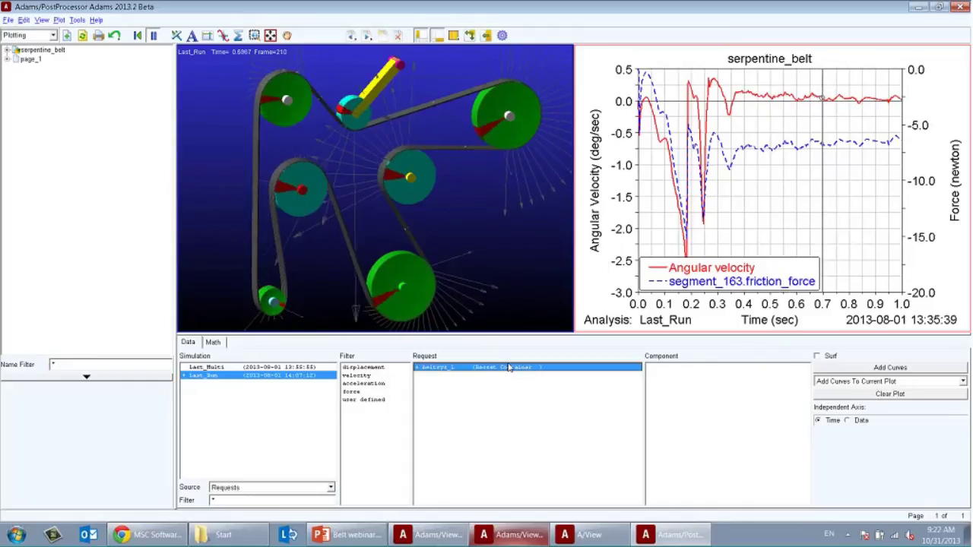
double_click(509, 367)
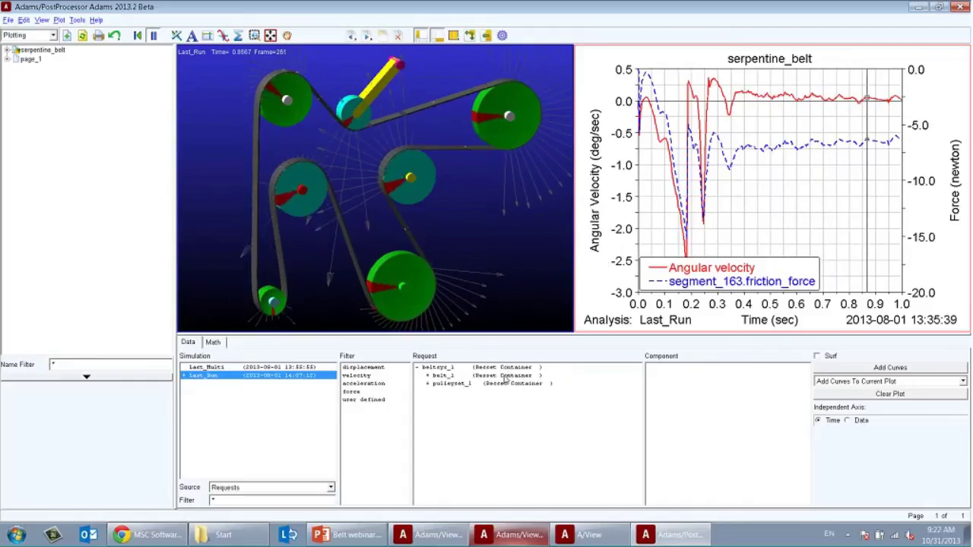
click(505, 383)
double_click(505, 383)
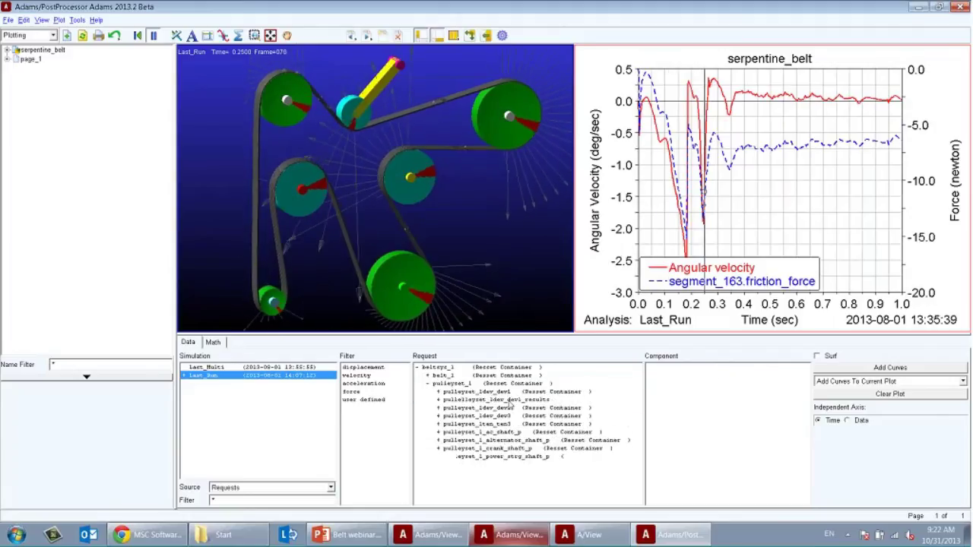
click(508, 400)
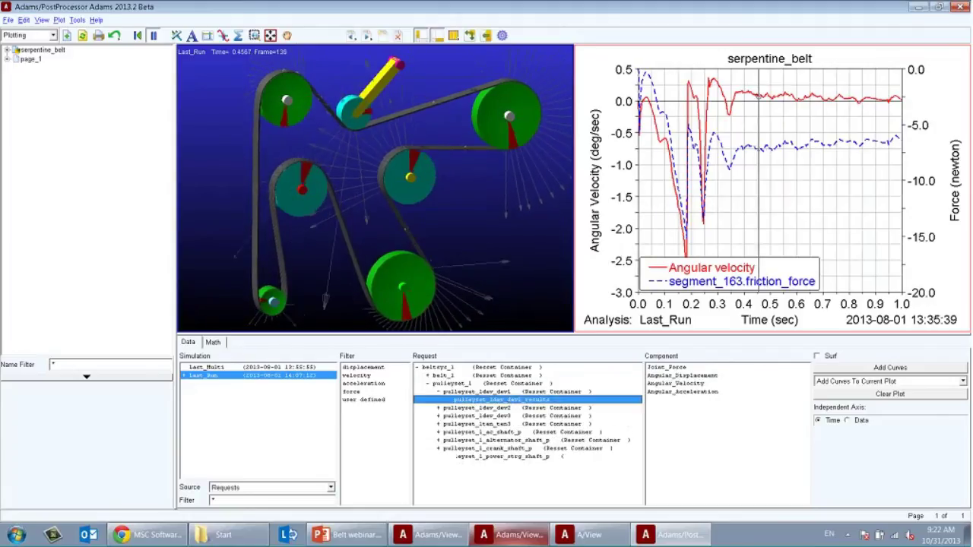
click(703, 368)
click(817, 356)
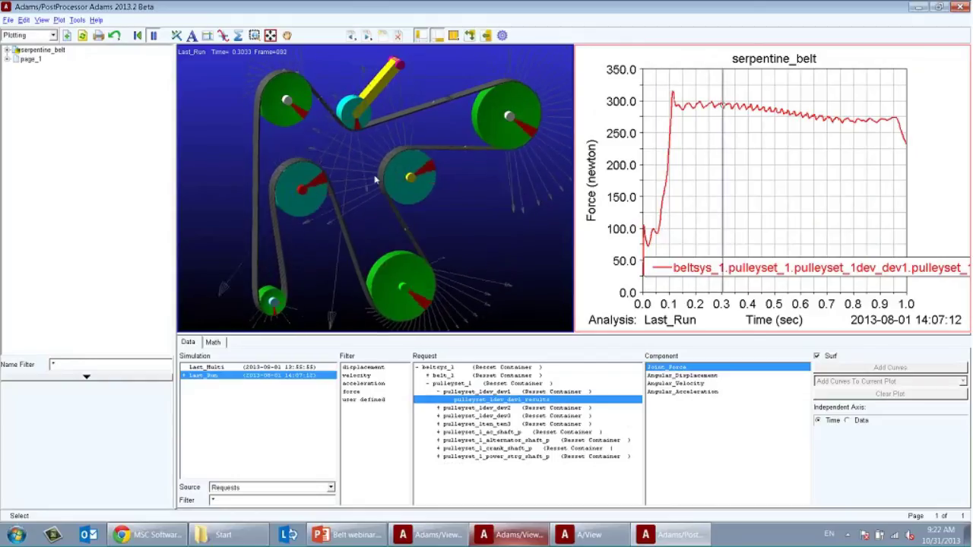
Check the available plot analysis options such as FFT, pause the belt animation, and close the postprocessor
click(59, 20)
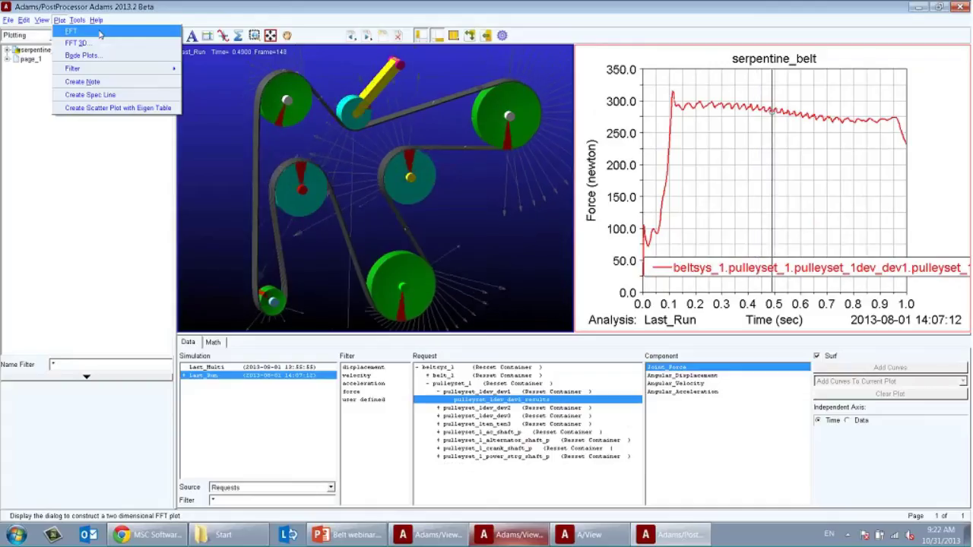
click(88, 13)
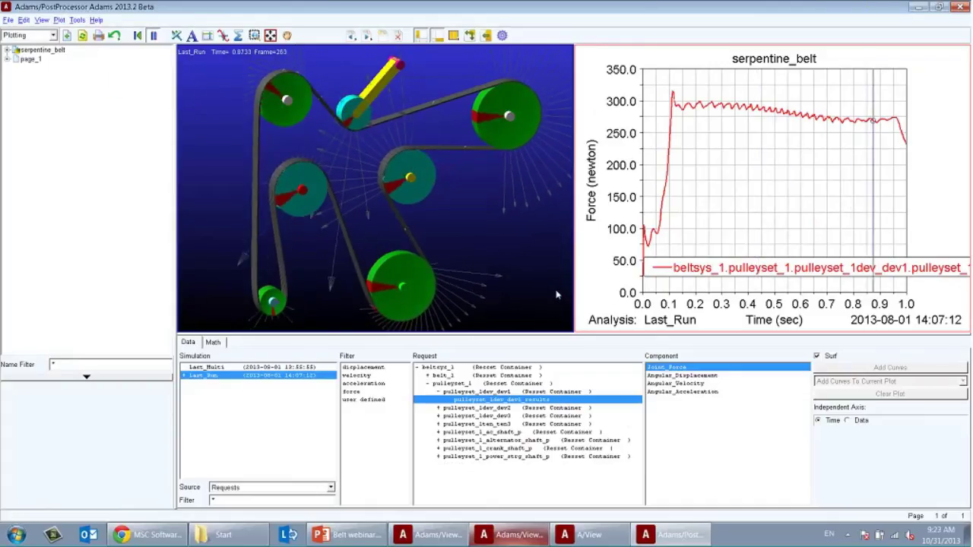
click(244, 259)
click(218, 345)
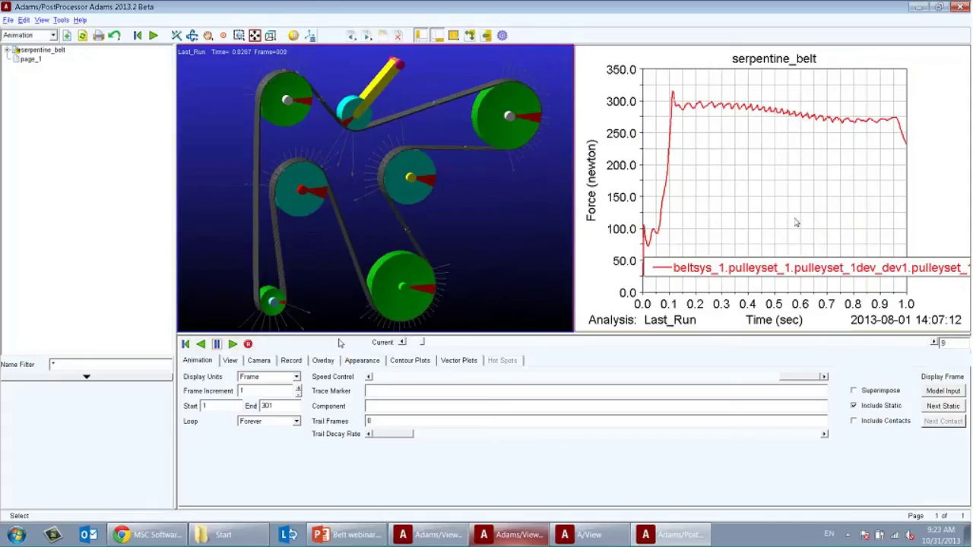
click(960, 6)
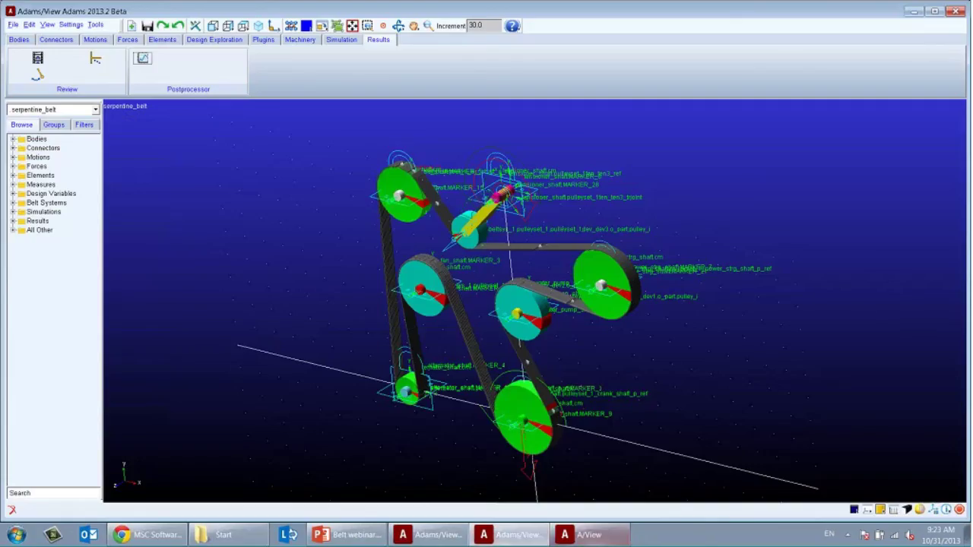
Switch to the third Adams/View window and reposition its belt model clear of the JOINT_4_MEA_1 strip chart
click(598, 536)
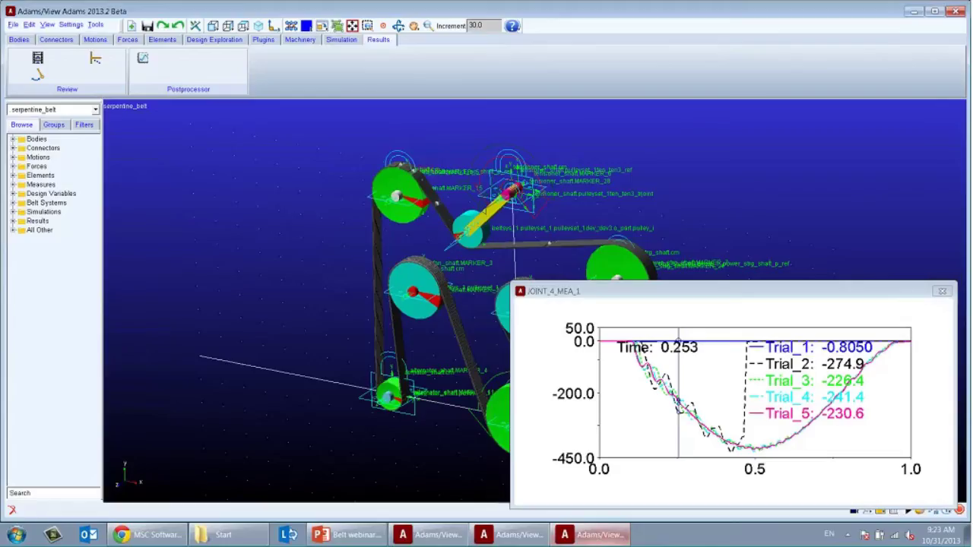
key(r)
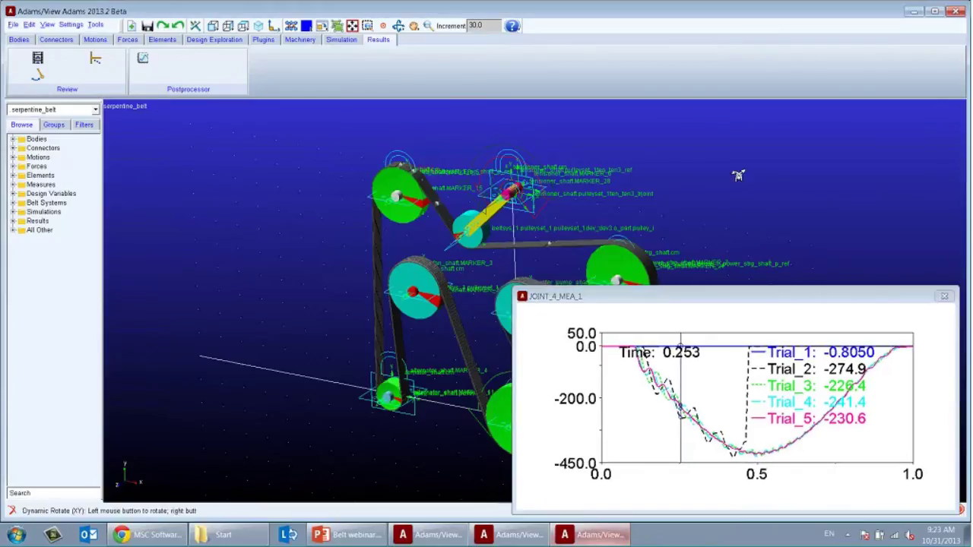
drag(738, 174, 591, 161)
key(t)
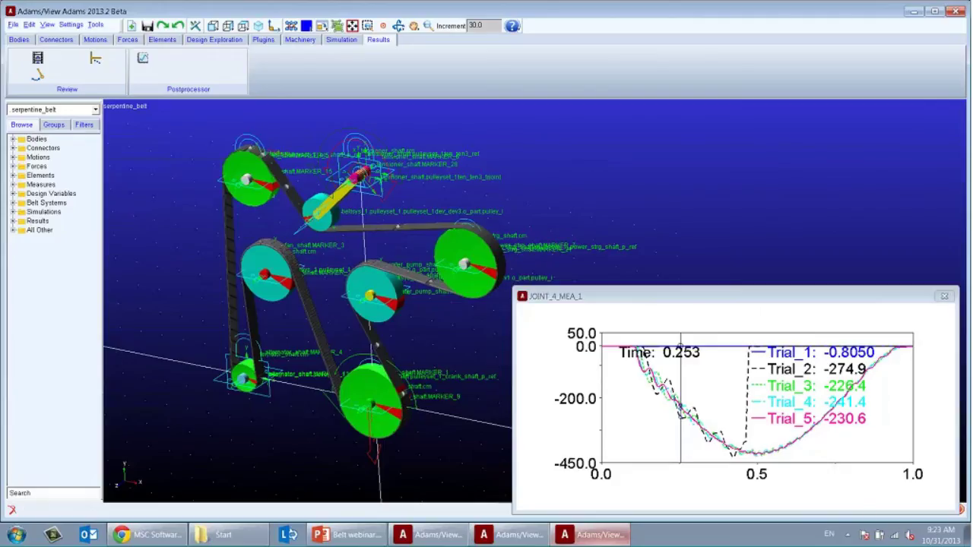
Look at the settings for creating a design variable and close them without creating one
click(299, 40)
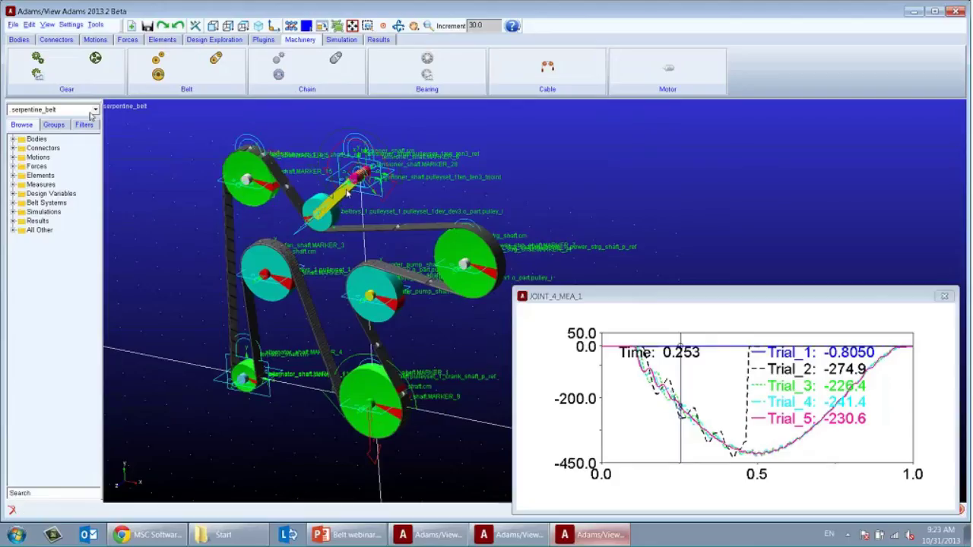
click(239, 41)
click(239, 42)
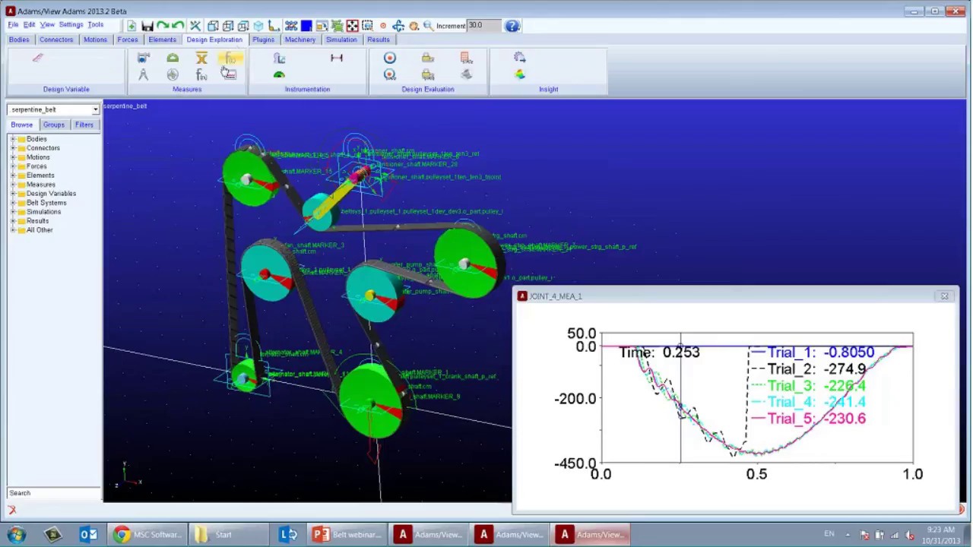
click(51, 65)
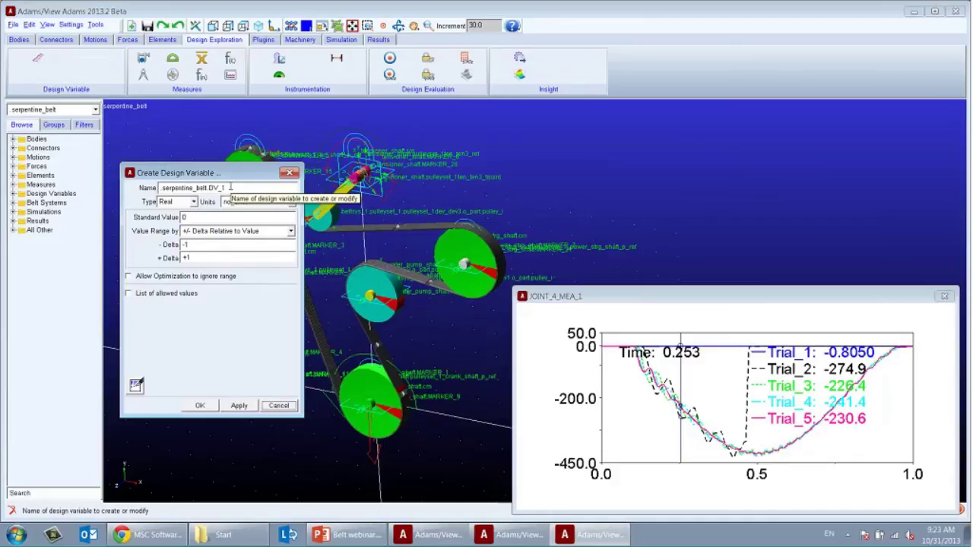
click(290, 174)
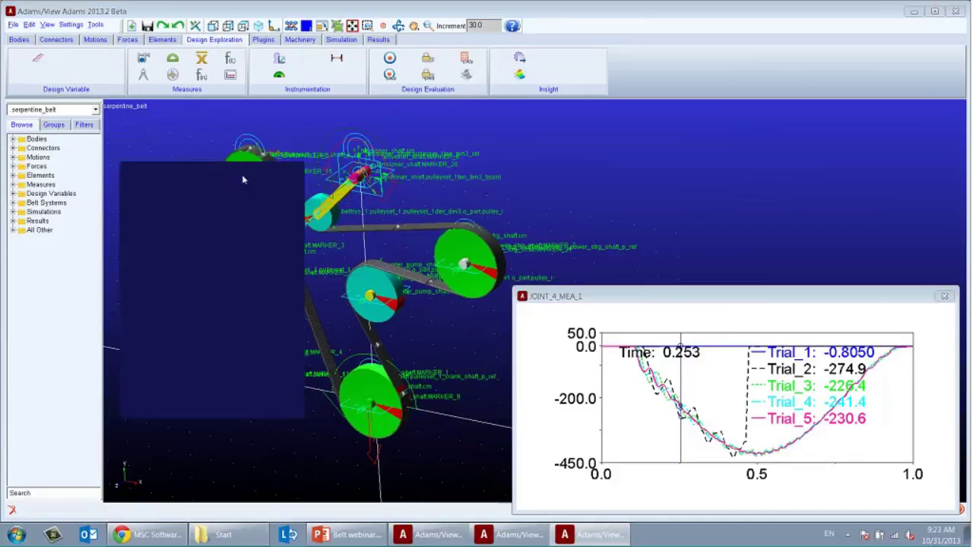
Browse the model's existing design variables, including Preload and Damping, and expand the beltsys_1 belt system to see its components
click(13, 194)
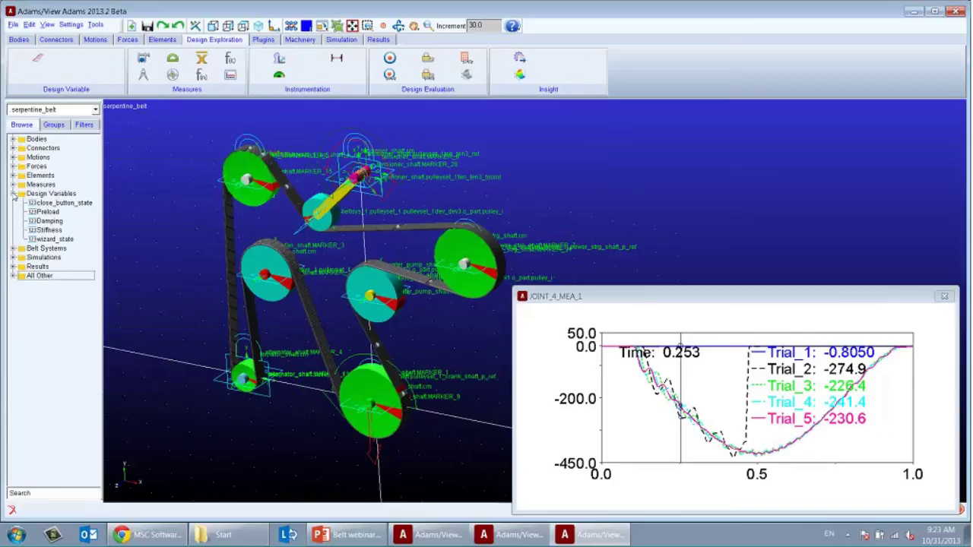
click(47, 212)
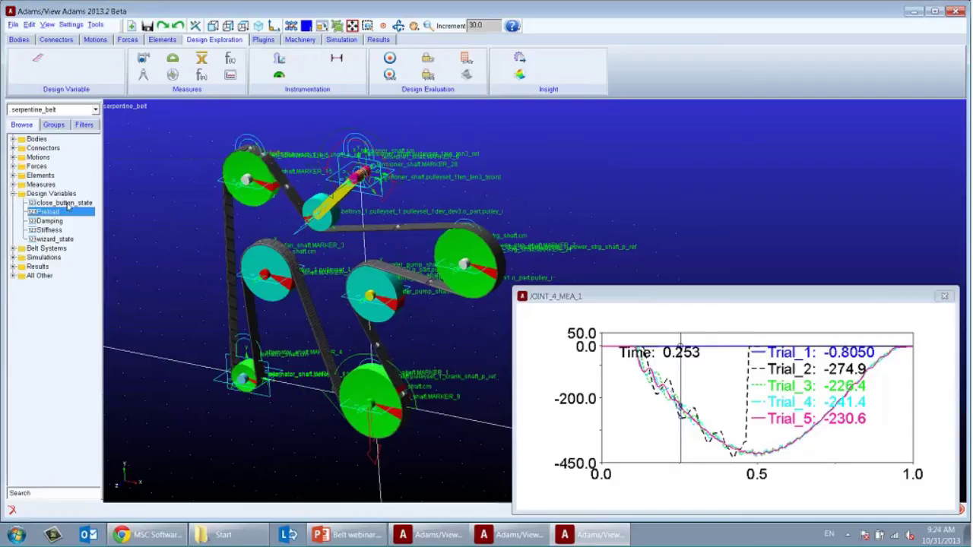
click(67, 203)
click(63, 220)
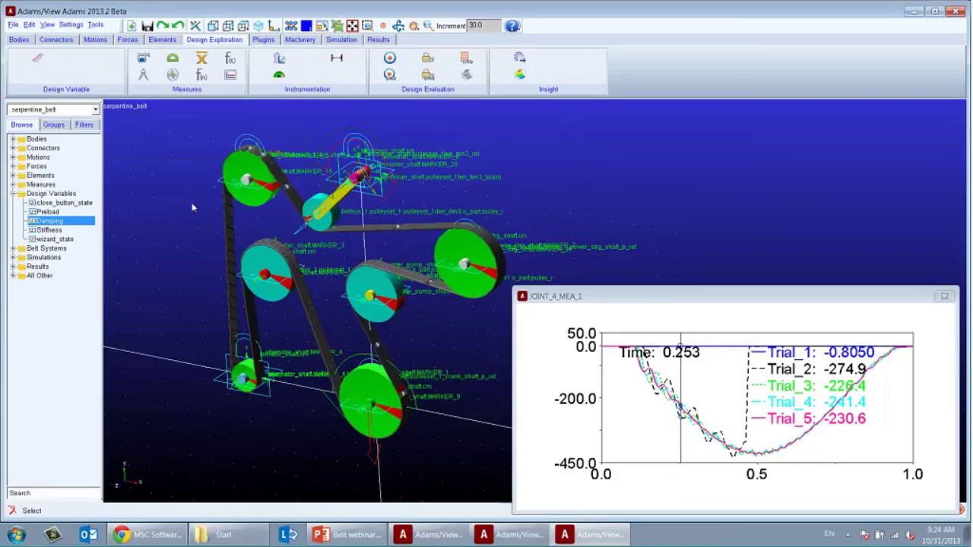
click(14, 249)
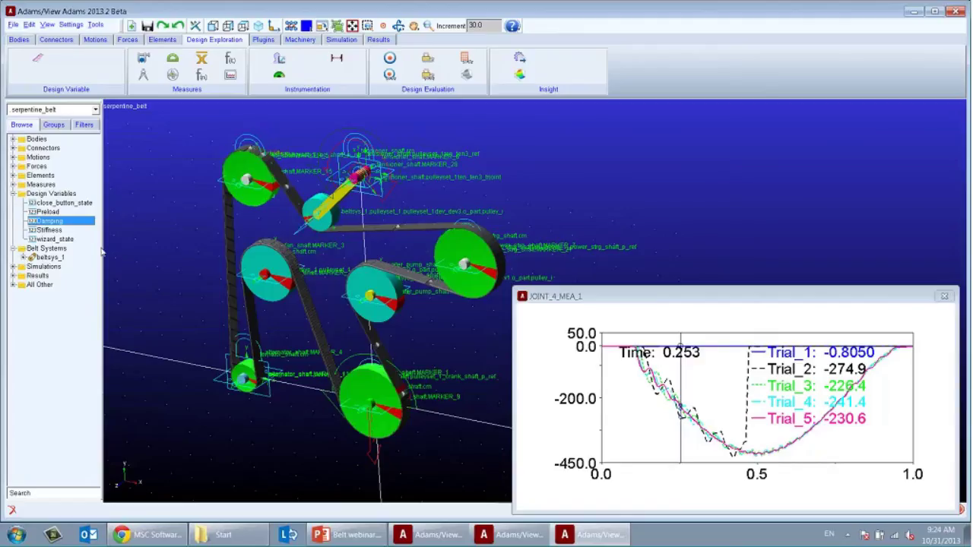
click(23, 258)
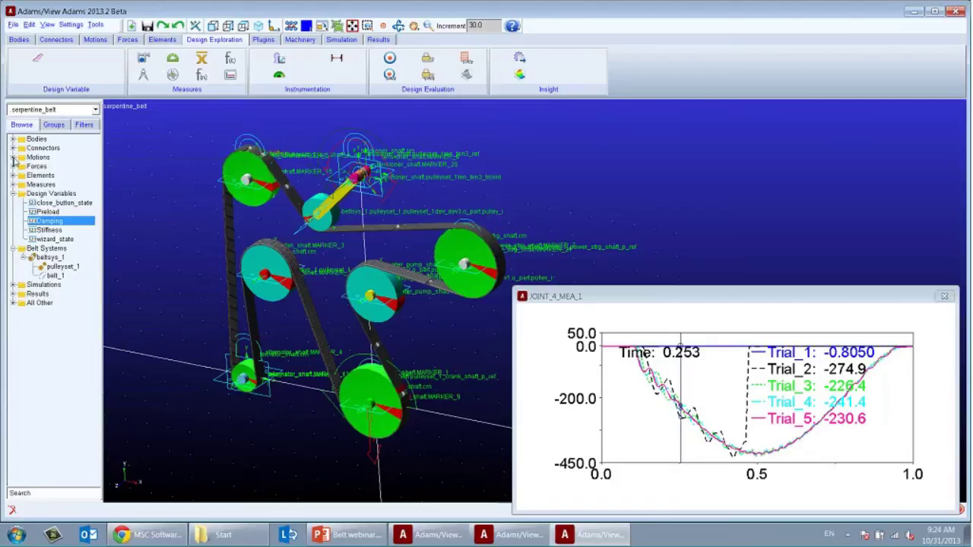
Review the definition of the JOINT_4_MEA_1 measure, close it unchanged, and view the belt model from a slightly different angle
click(13, 185)
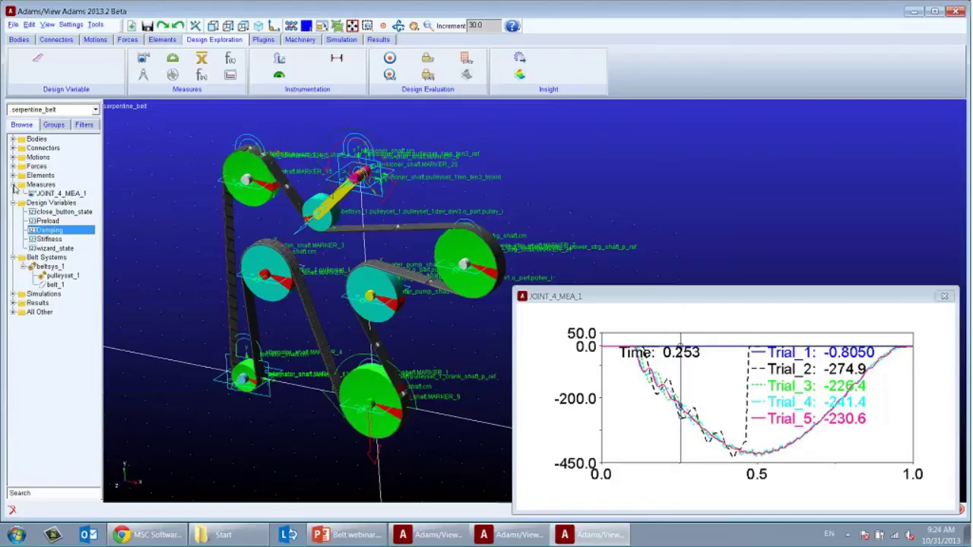
right_click(74, 192)
click(90, 196)
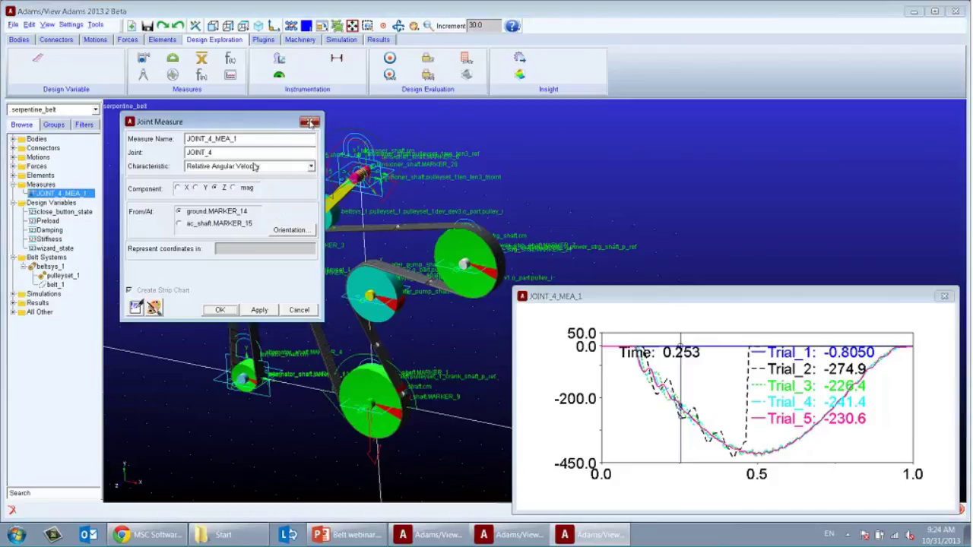
click(310, 122)
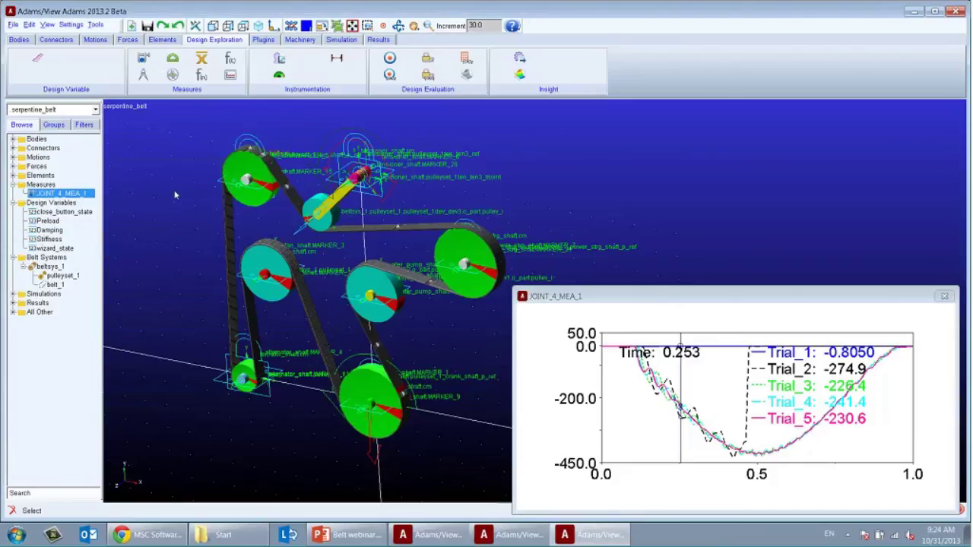
key(r)
drag(174, 193, 178, 195)
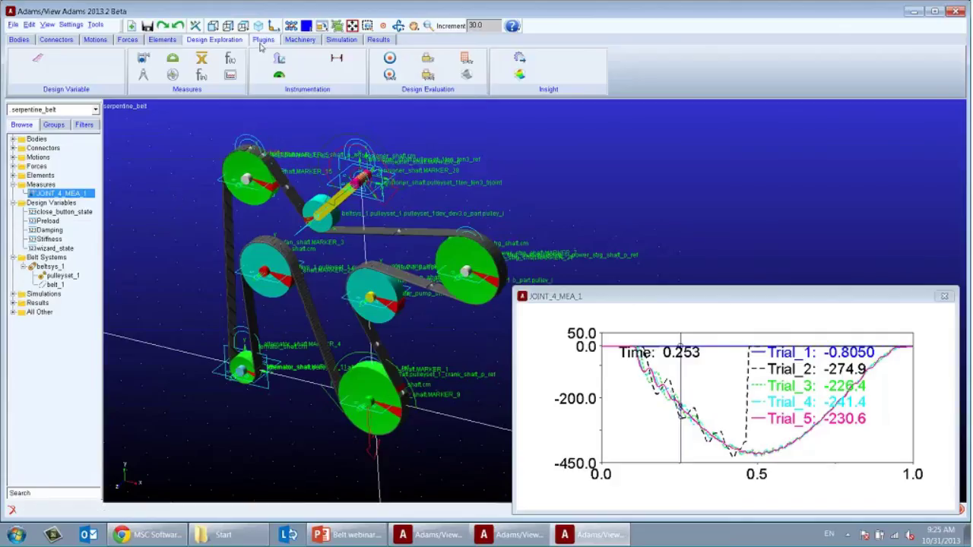
Open the design evaluation tools and compare the Design of Experiments and Optimization settings, ending on Design of Experiments
click(469, 78)
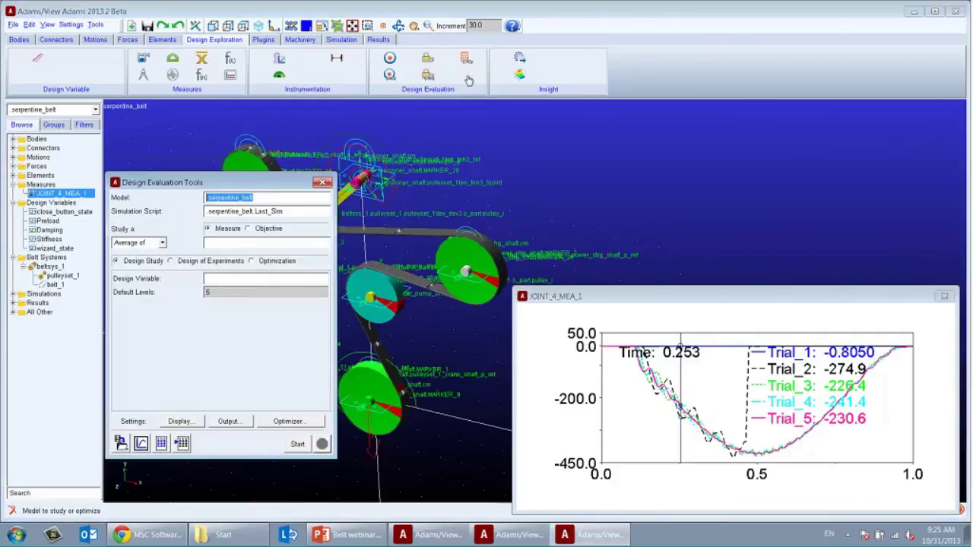
click(171, 261)
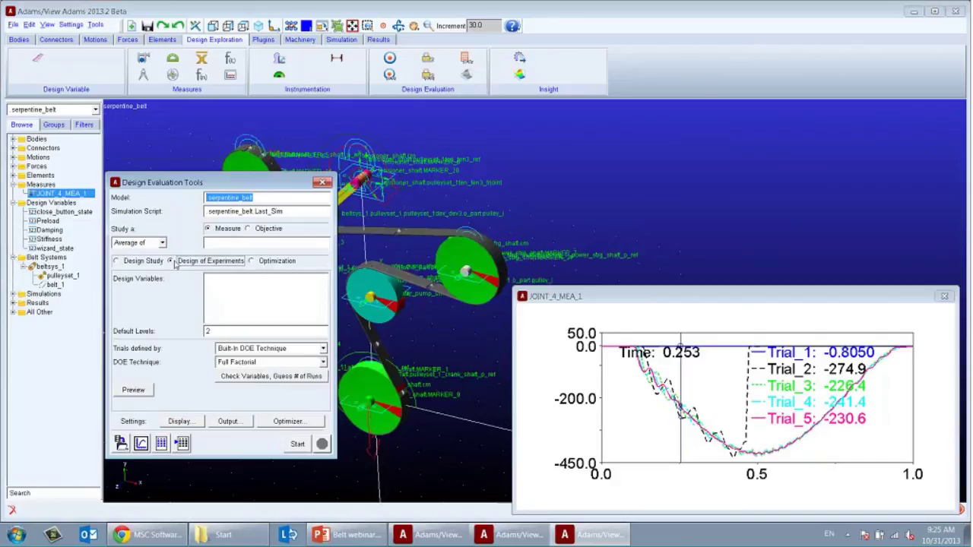
click(250, 261)
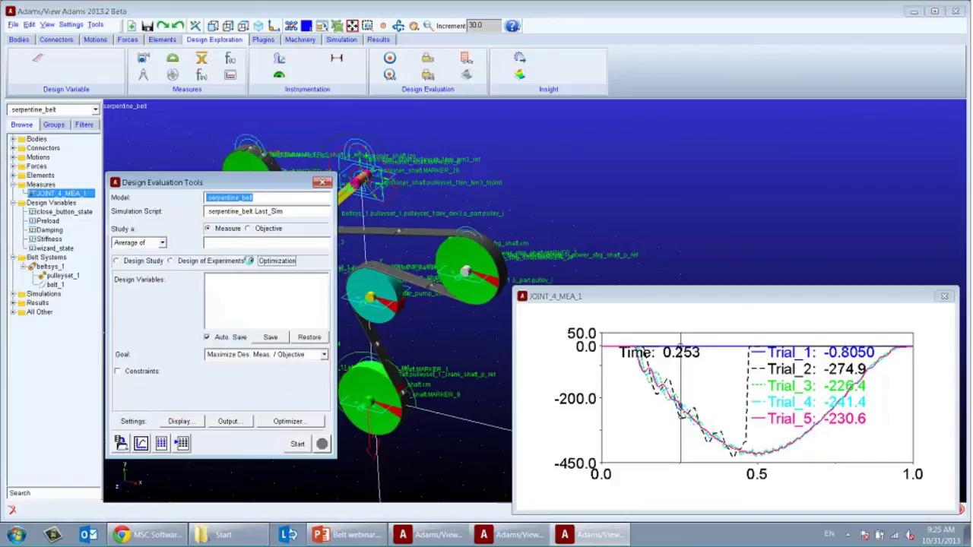
click(171, 261)
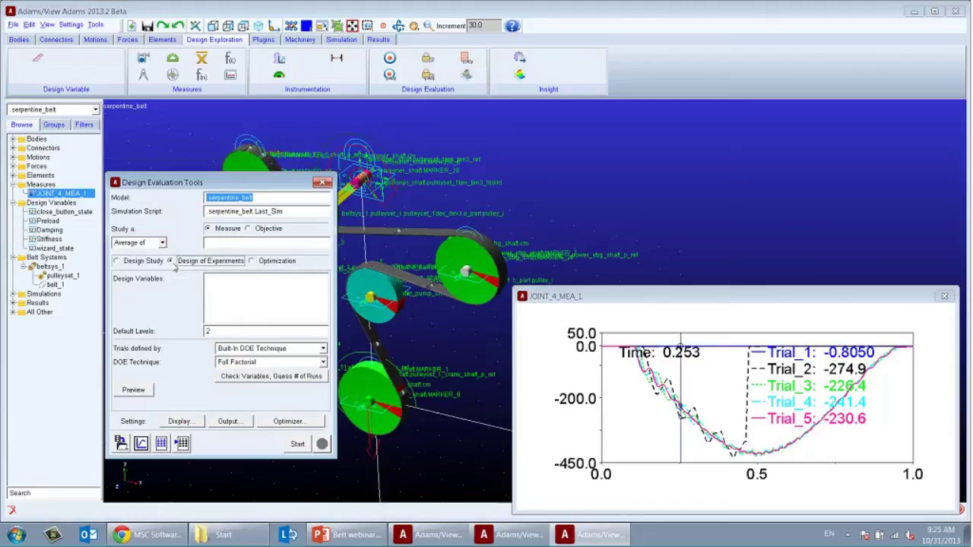
Browse the serpentine_belt database for design variables to use in the Design of Experiments and close it without picking any
right_click(217, 277)
mouse_move(258, 280)
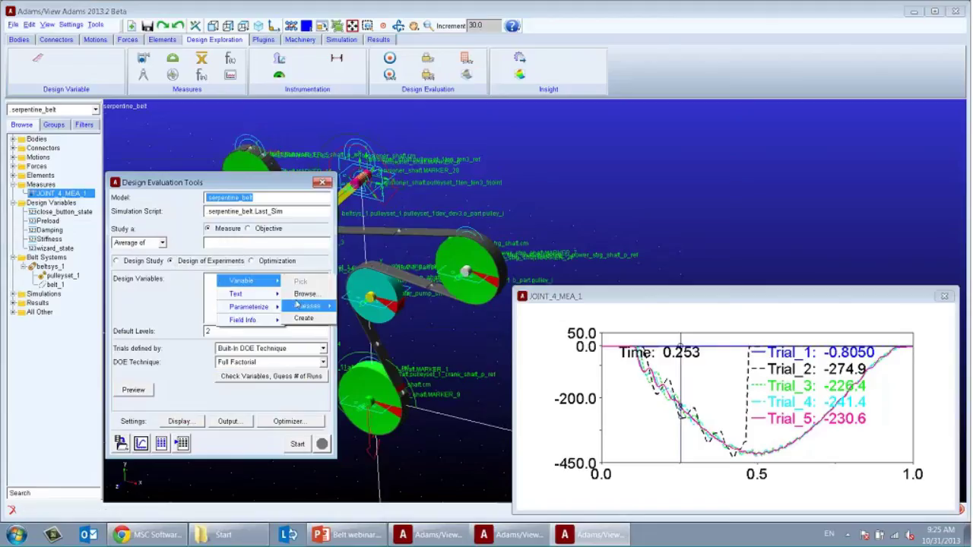
mouse_move(302, 305)
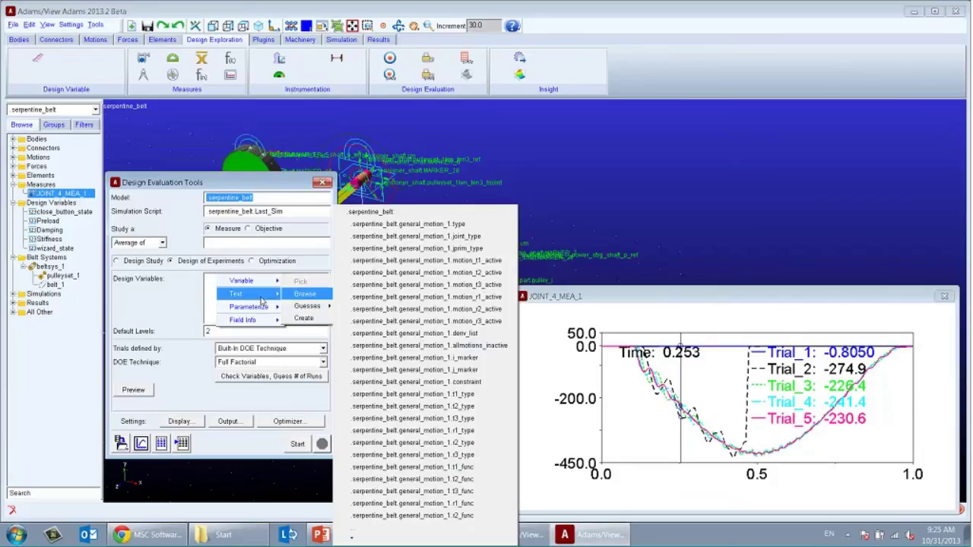
click(214, 293)
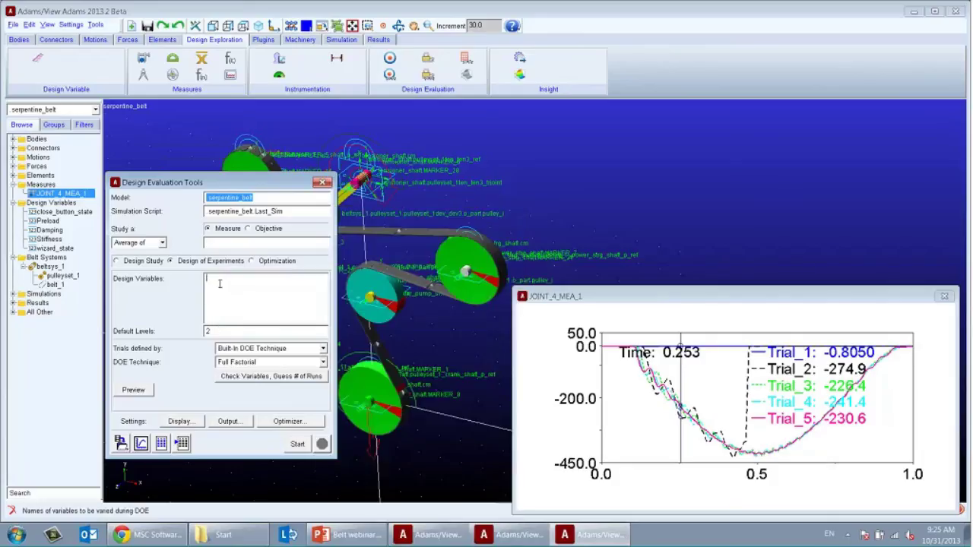
double_click(220, 284)
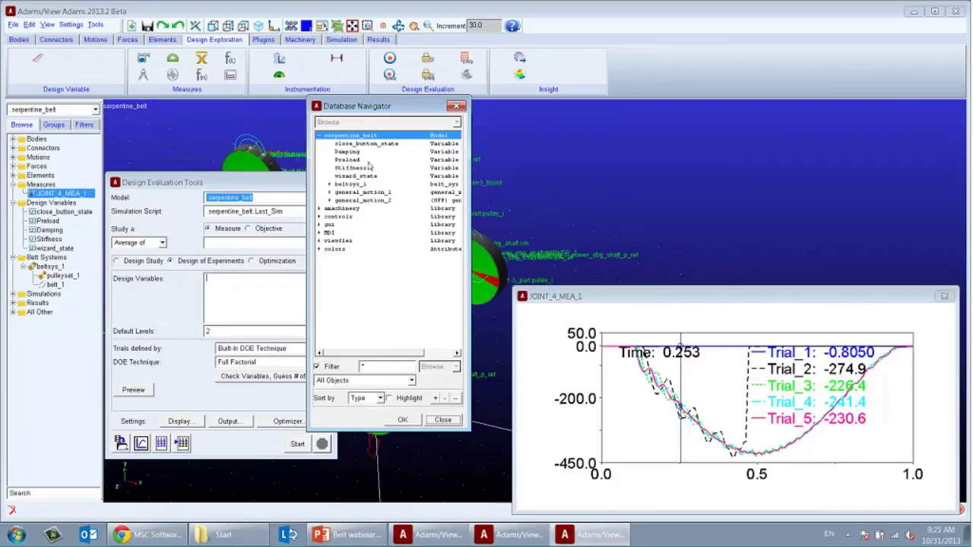
drag(364, 110, 419, 108)
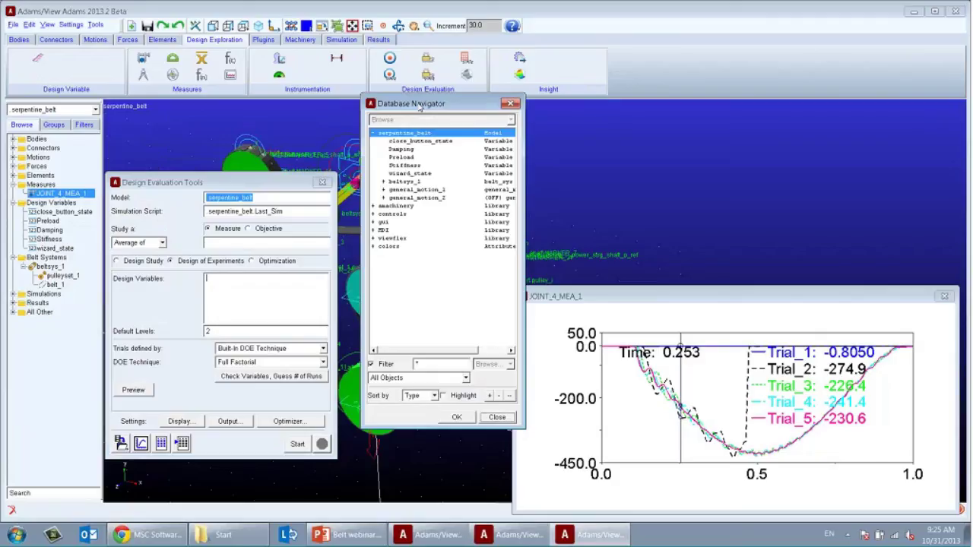
click(511, 104)
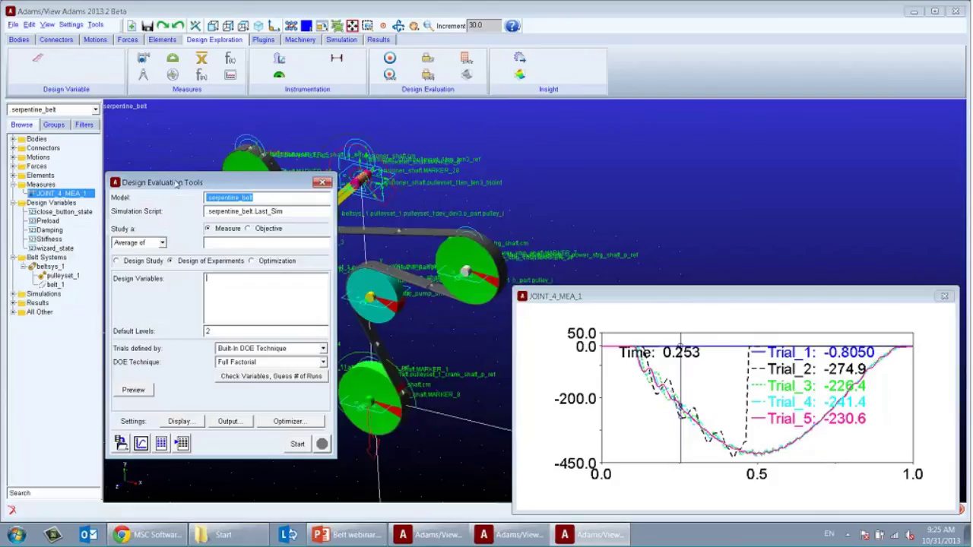
Review the statistics available for the studied measure, keep Average of, and close the design evaluation tools without running a study
drag(179, 183, 200, 205)
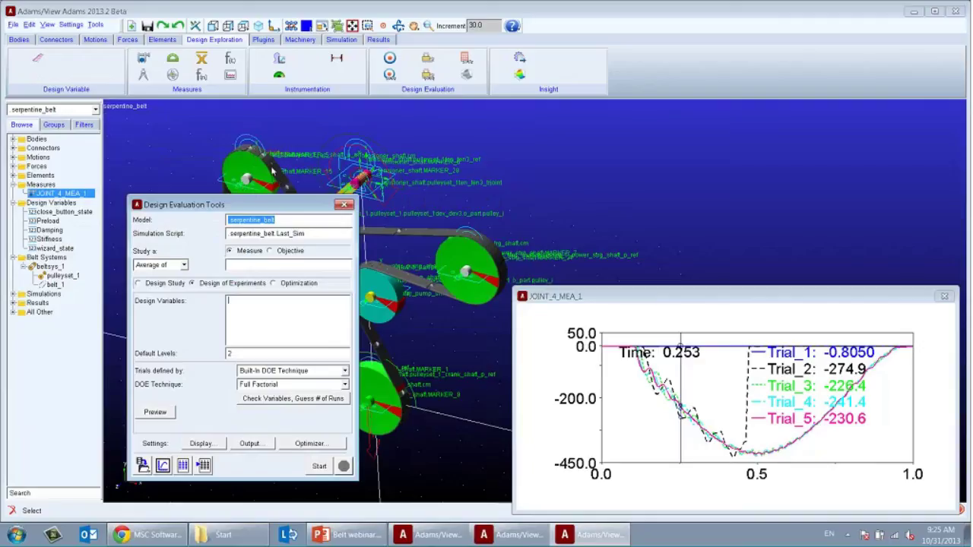
click(176, 268)
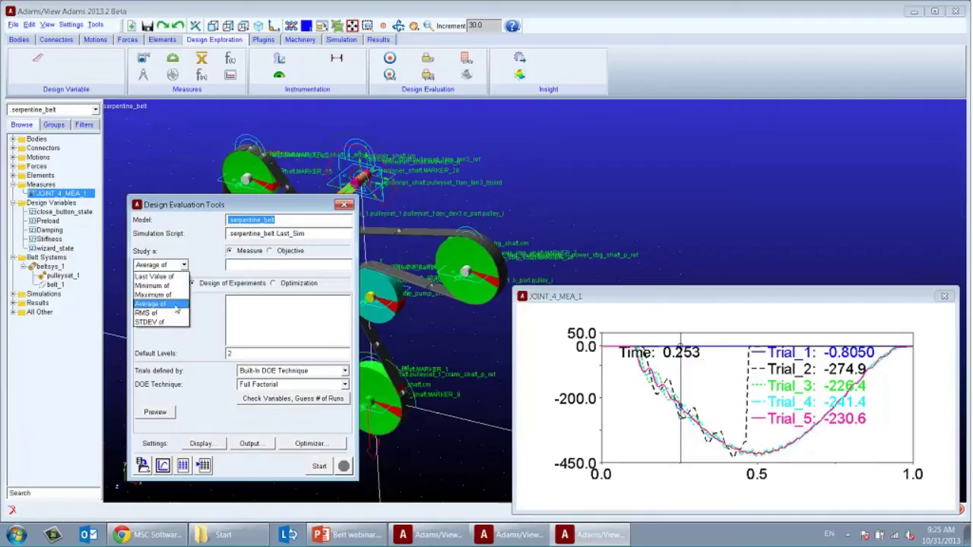
click(177, 305)
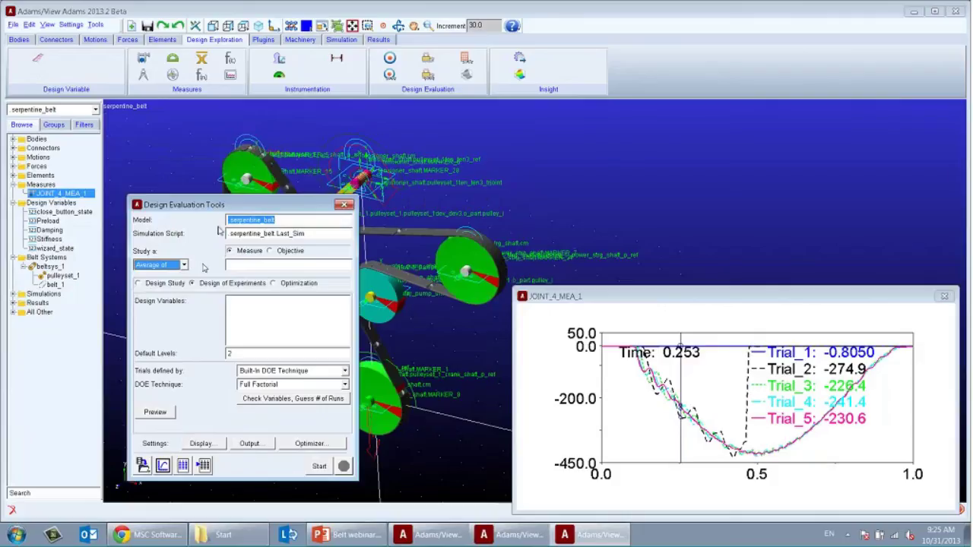
drag(220, 207, 205, 195)
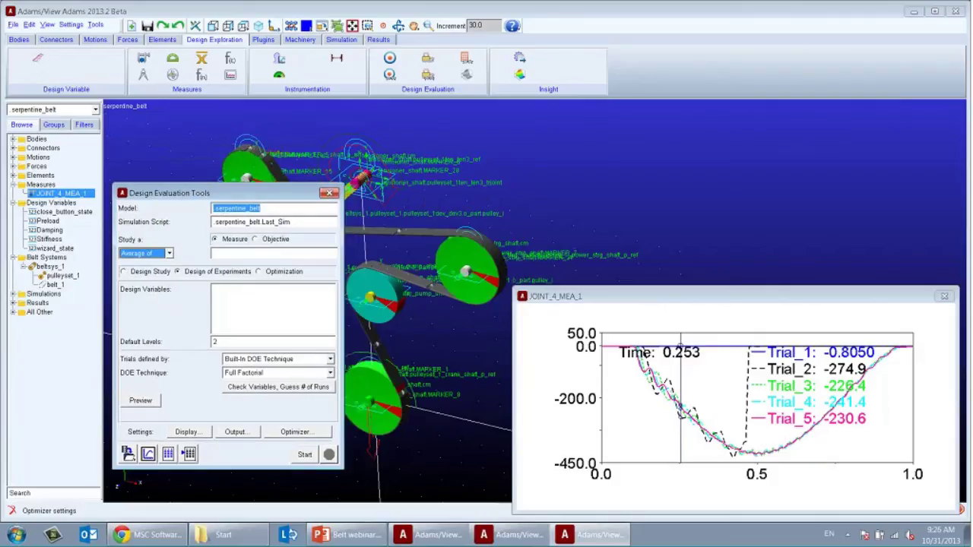
click(329, 192)
Select the Damping design variable and move the JOINT_4_MEA_1 strip chart slightly higher beside the belt model
drag(682, 302, 671, 276)
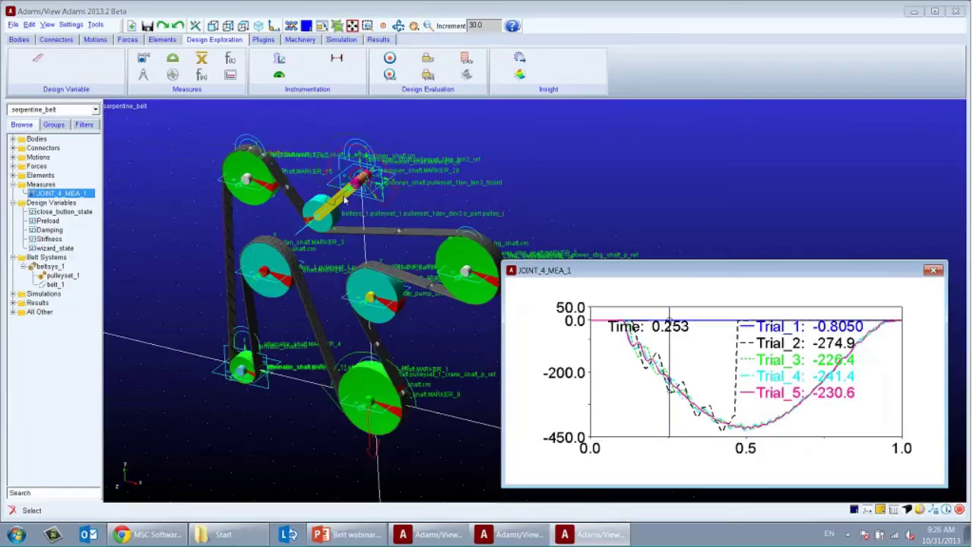
click(54, 230)
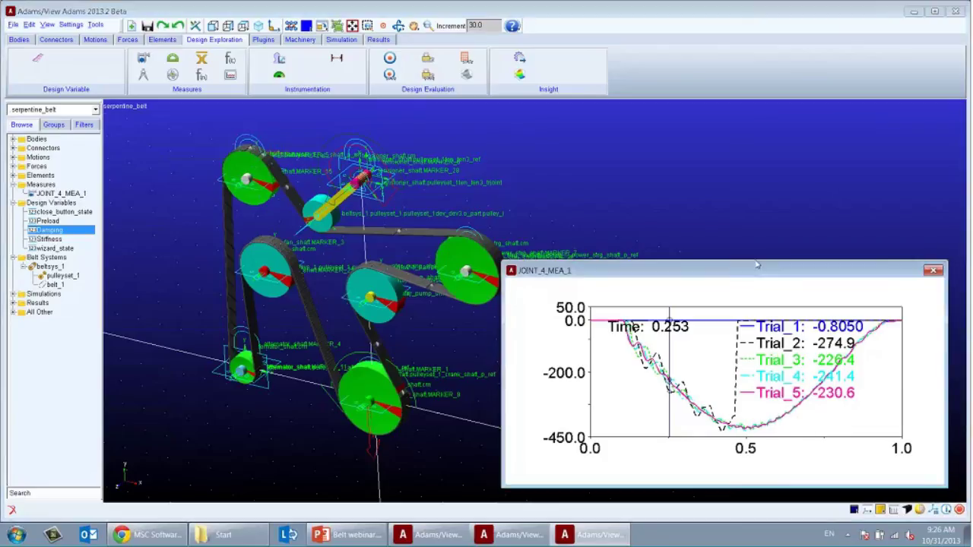
drag(758, 277, 756, 266)
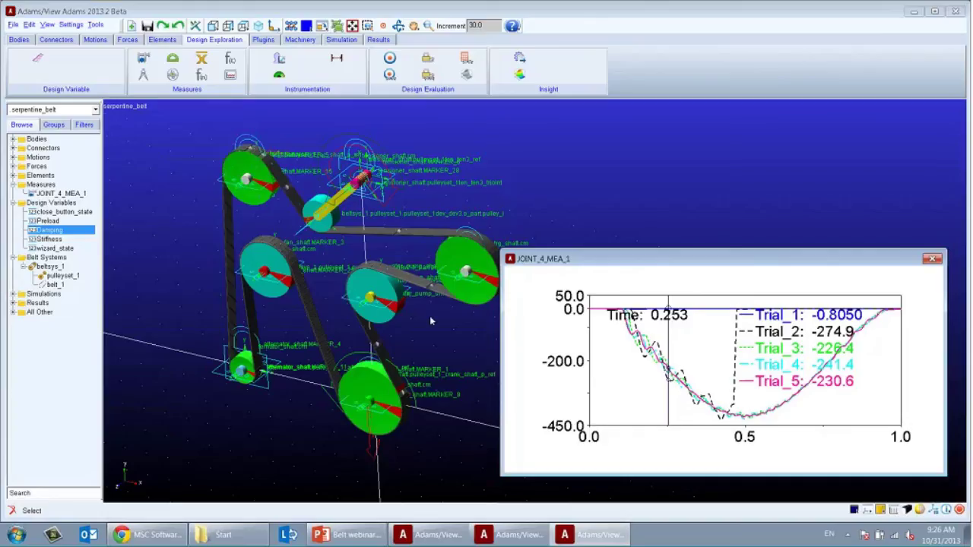
drag(659, 262, 664, 245)
Play the Last_Run animation of the belt model alongside the strip chart, moving the animation controls to view the pulleys
click(378, 39)
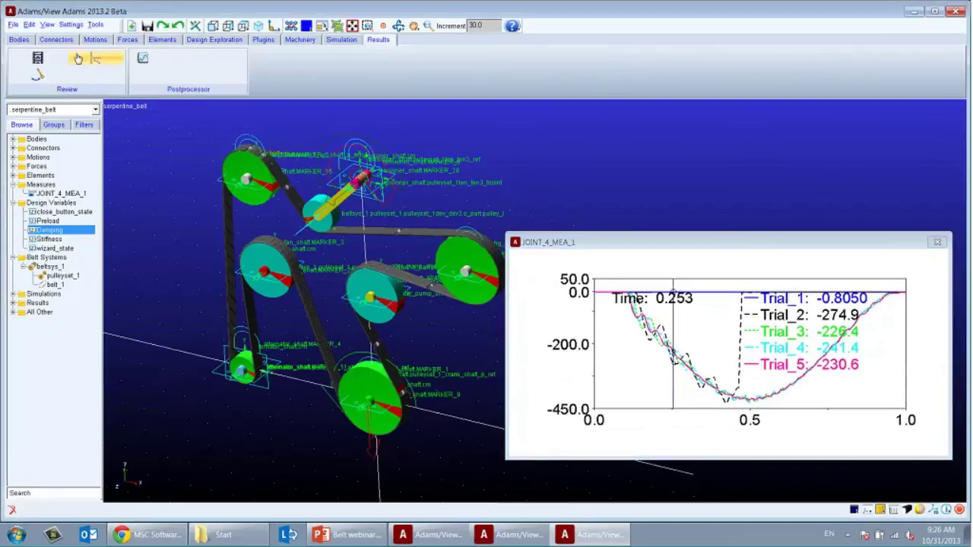
click(37, 58)
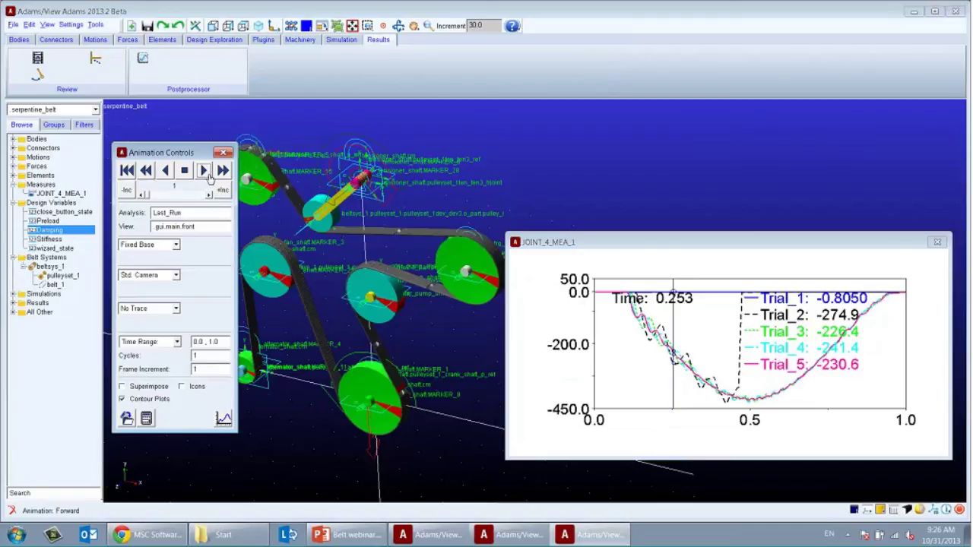
click(209, 177)
click(206, 172)
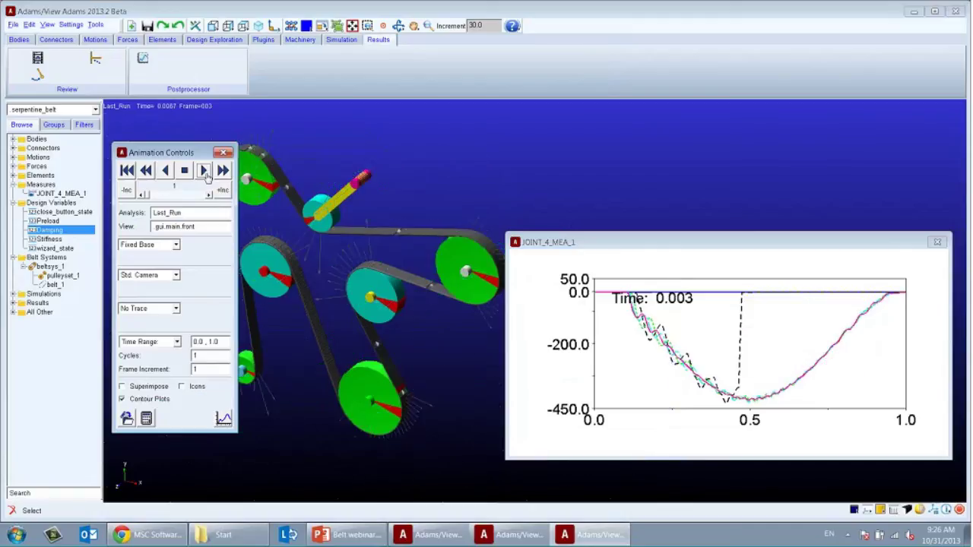
drag(155, 155, 116, 162)
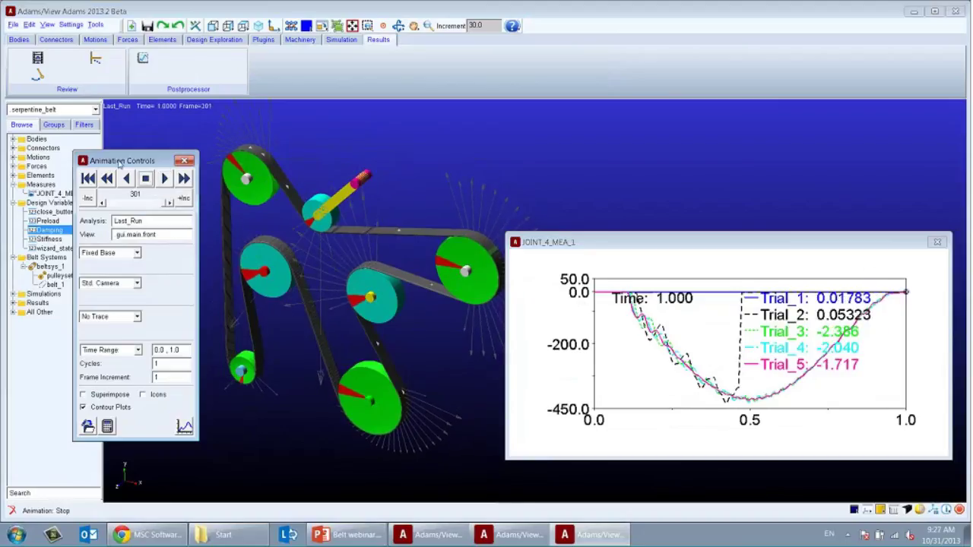
drag(122, 160, 235, 158)
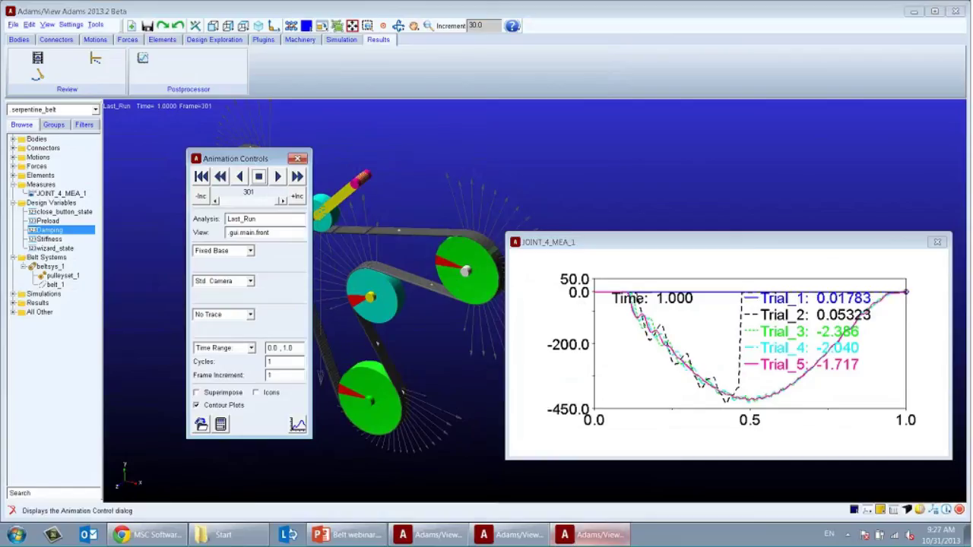
Switch to the second Adams/View window and replace its model with a fresh session
click(537, 538)
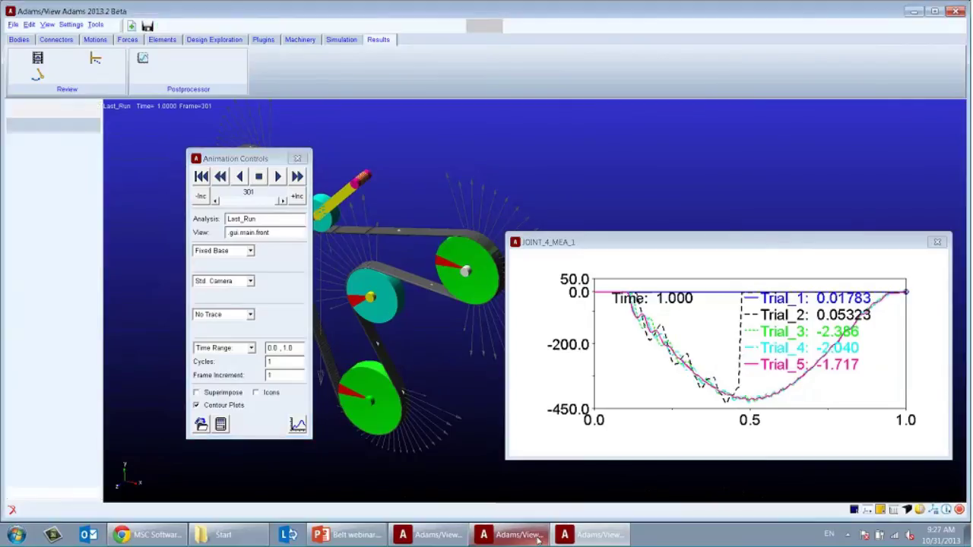
click(13, 24)
click(40, 35)
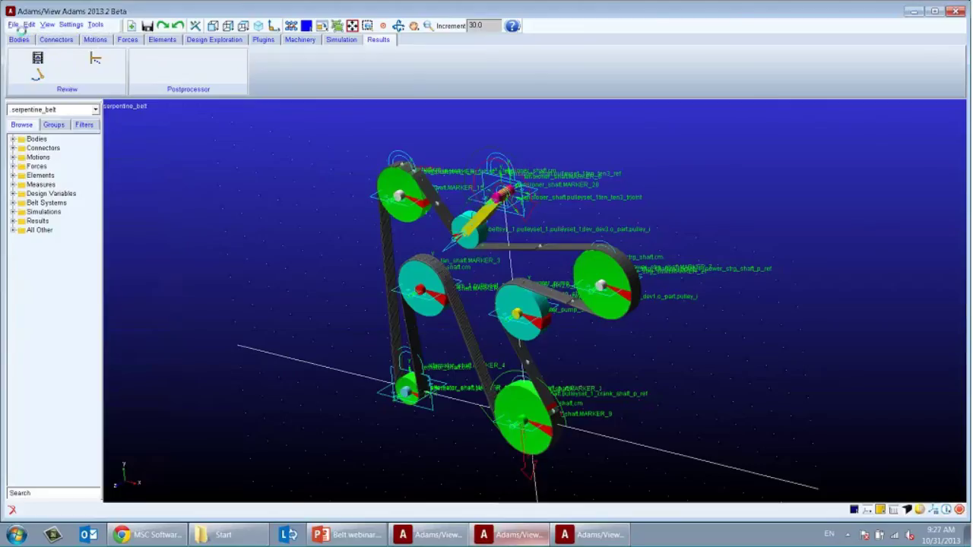
click(487, 279)
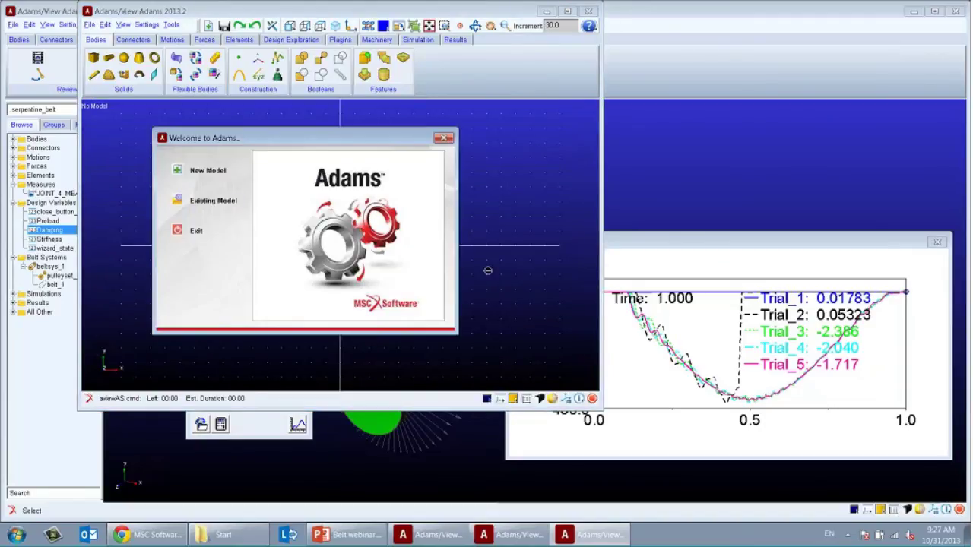
Open the existing model DS.bin from the Serpentine Belt Webinar folder, using its directory as the working directory
click(177, 200)
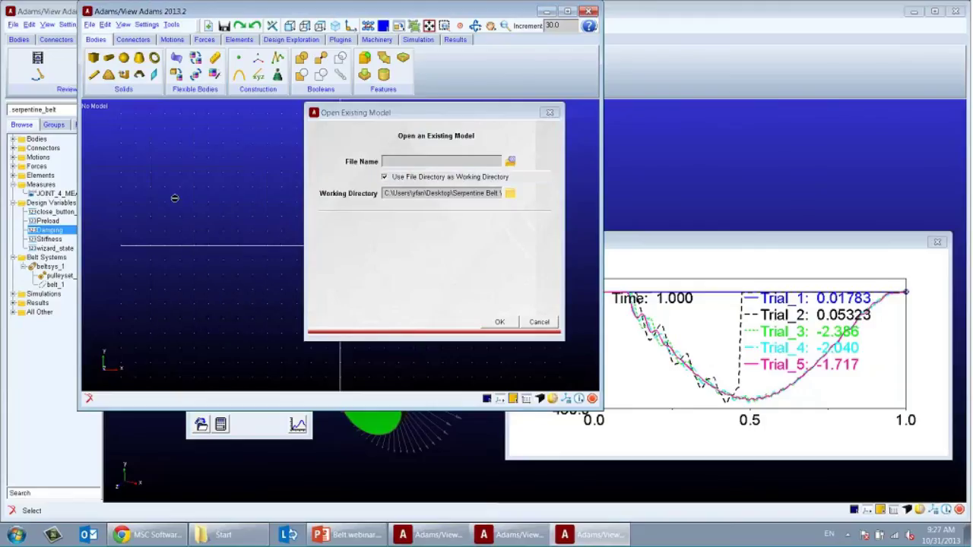
double_click(390, 161)
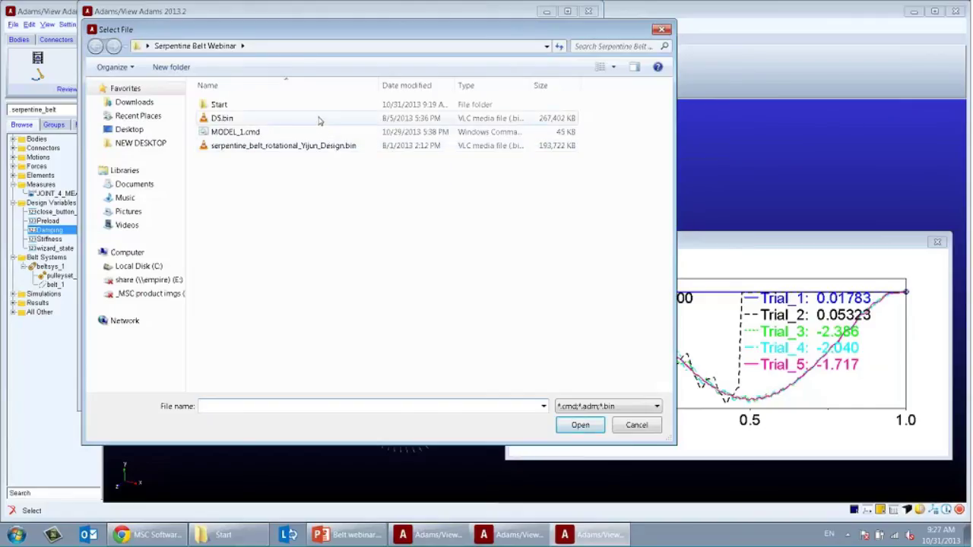
double_click(222, 118)
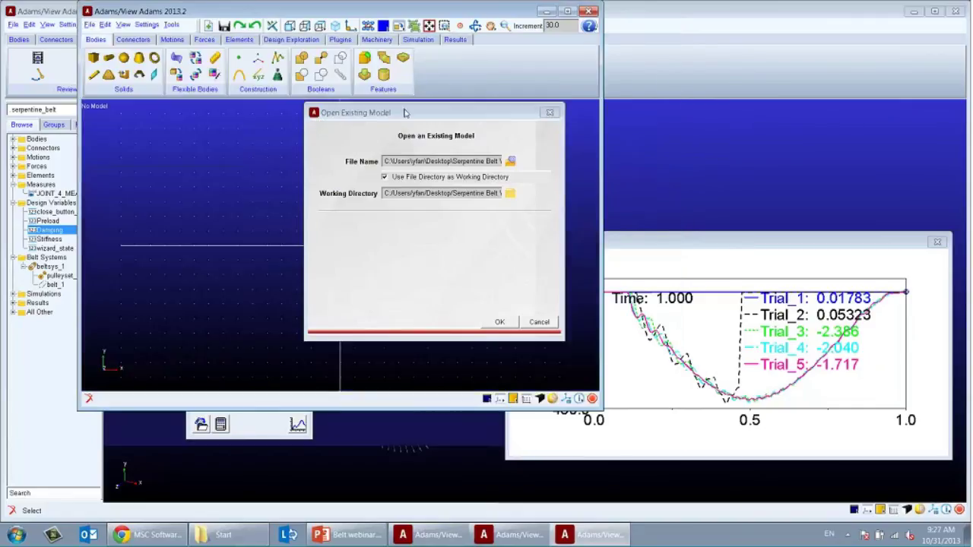
click(499, 323)
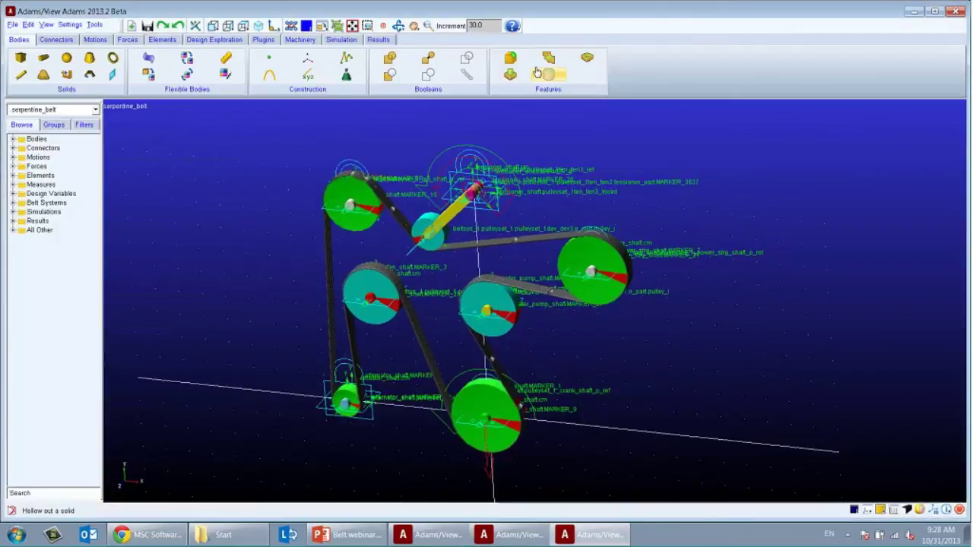
Reposition the newly opened belt model and look through its list of design variables
key(r)
drag(648, 158, 577, 152)
key(t)
key(r)
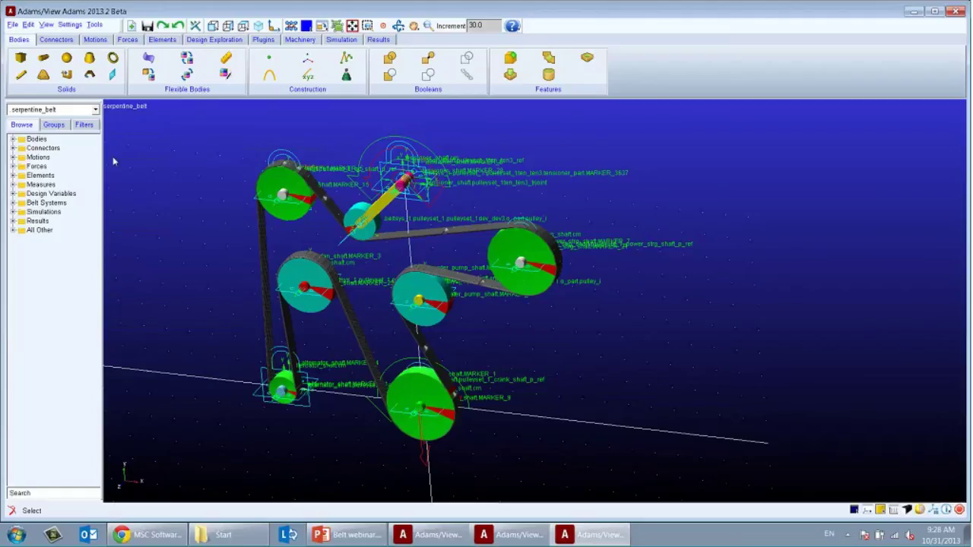
click(12, 194)
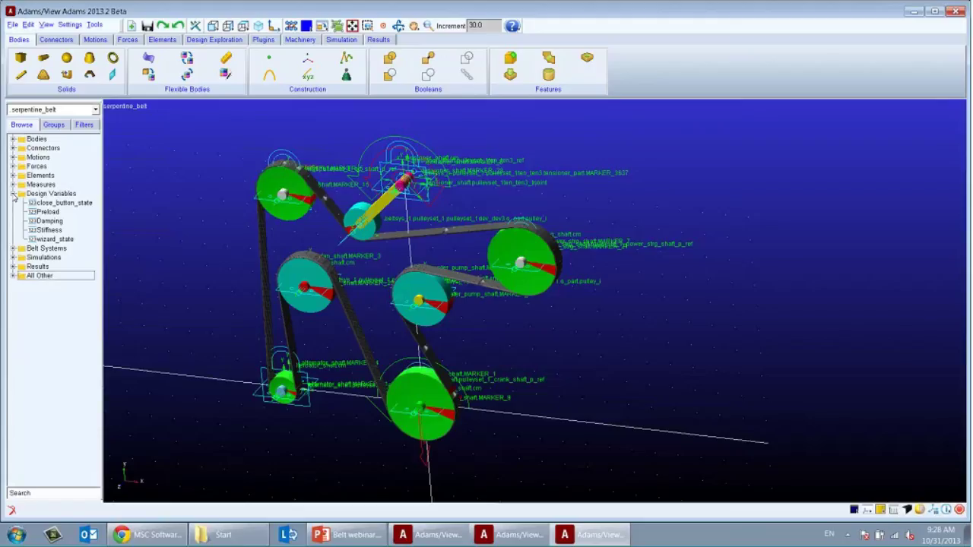
click(12, 194)
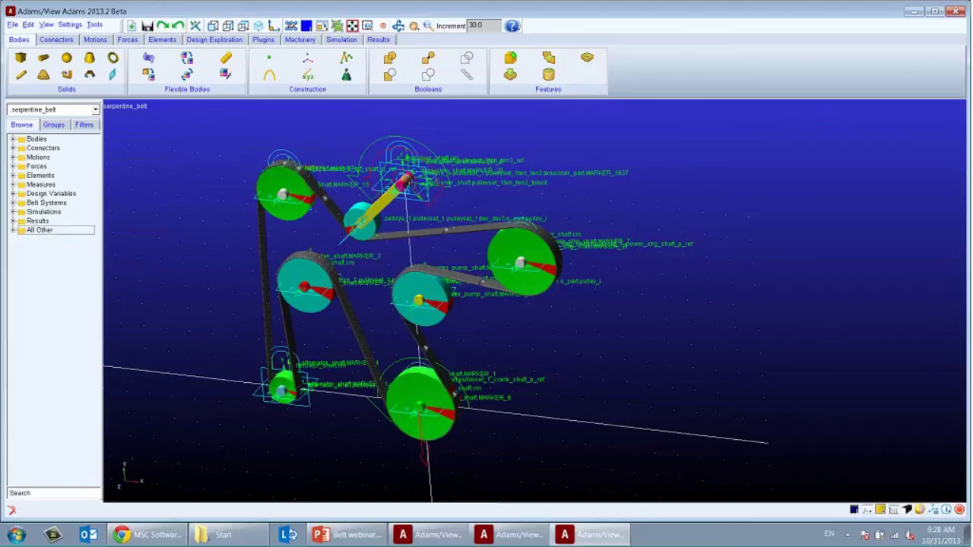
Examine the rotational Z displacement function of MOTION_1 in its Impose Motion(s) definition, then close it without changes
click(13, 157)
click(40, 167)
right_click(46, 167)
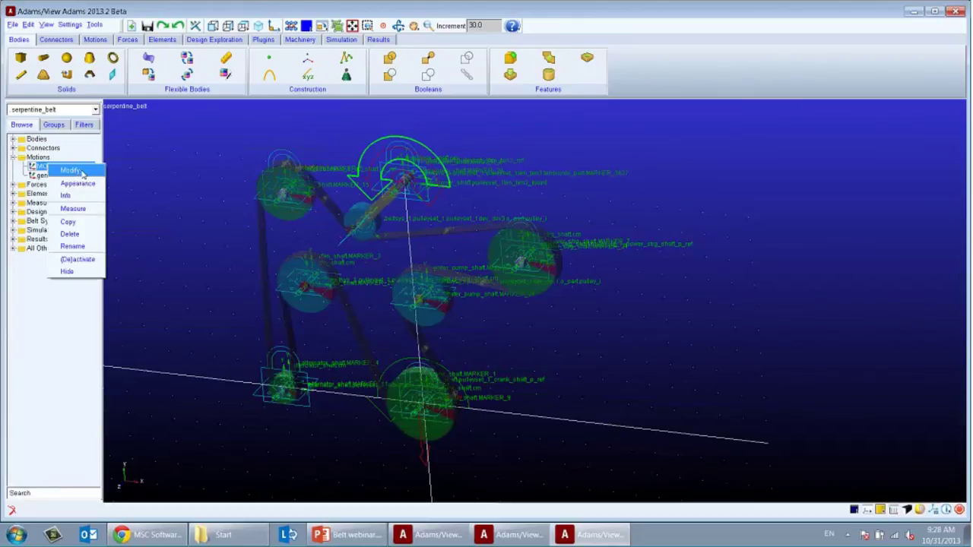
click(82, 174)
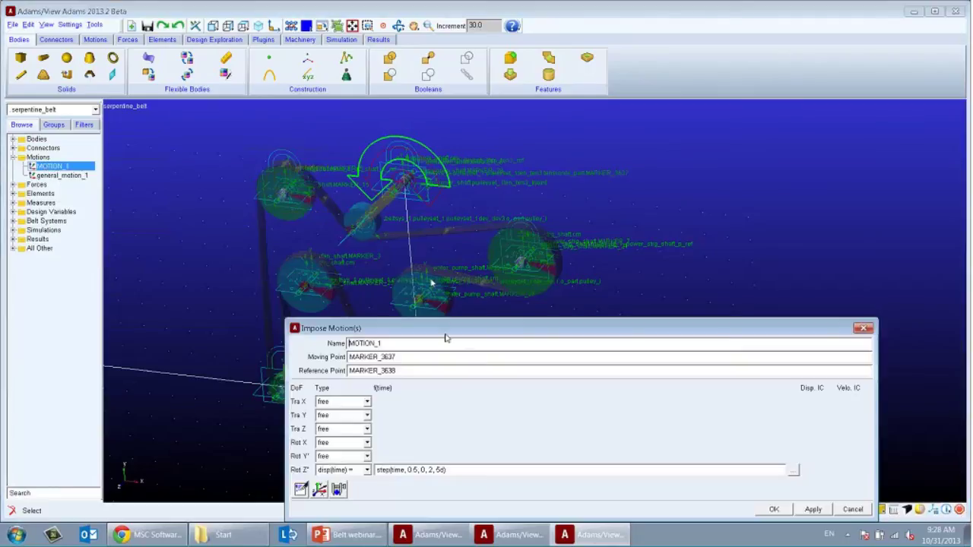
drag(452, 320, 457, 292)
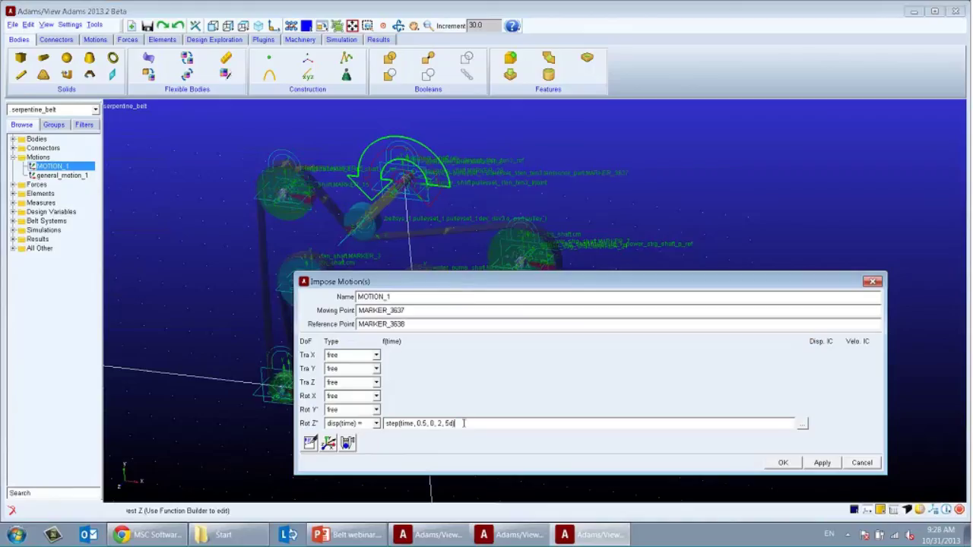
drag(462, 424, 359, 430)
click(404, 425)
click(463, 424)
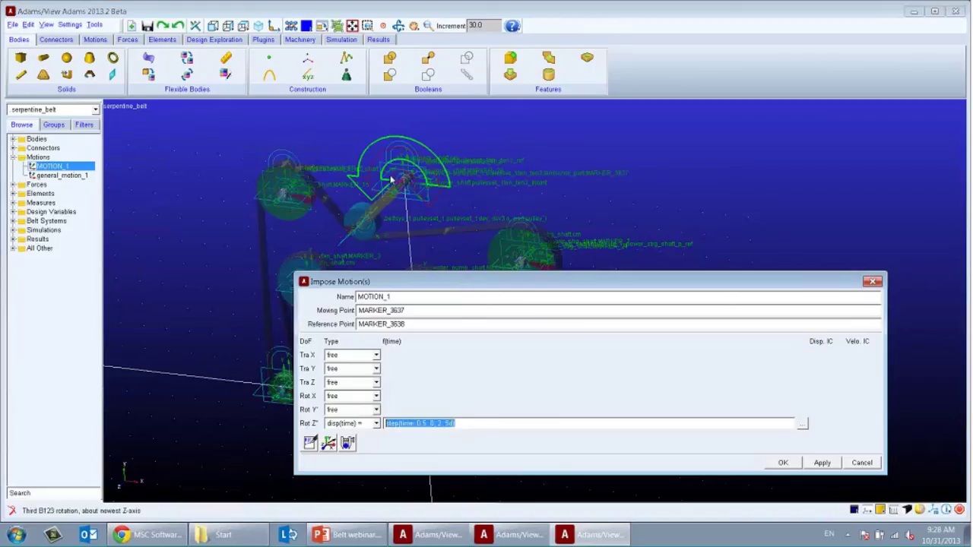
click(873, 283)
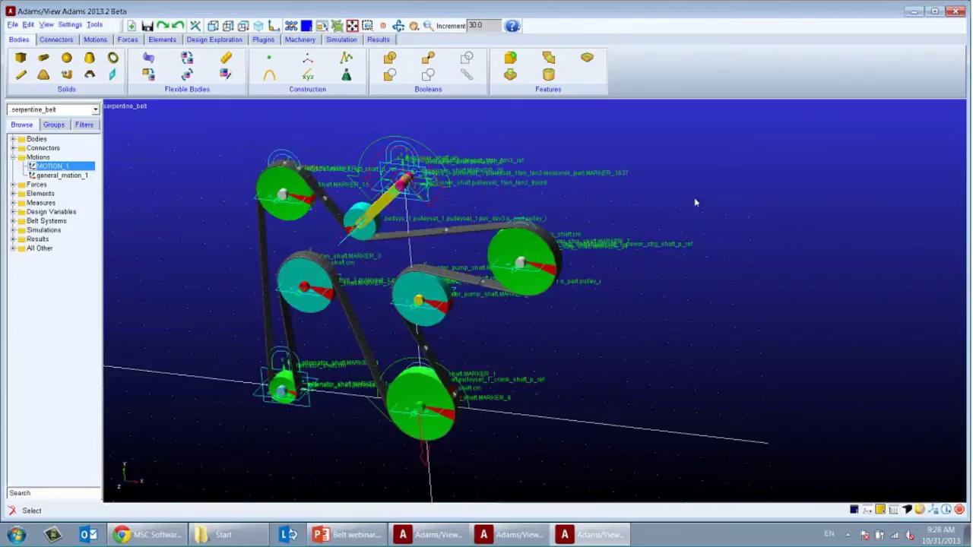
Examine the tensioner arm and its pulley up close, then bring the whole belt model back into view
scroll(439, 188, up, 5)
key(t)
drag(422, 163, 695, 312)
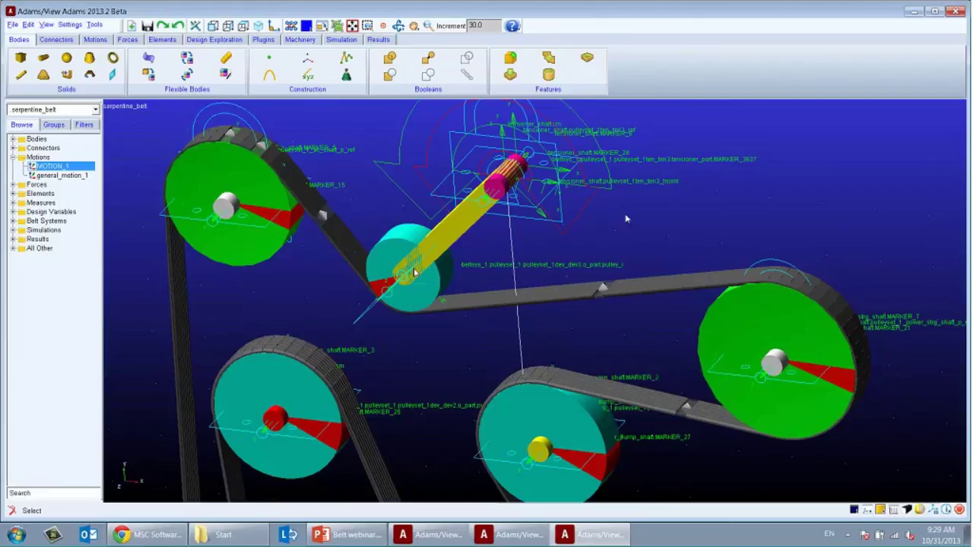
scroll(641, 224, down, 5)
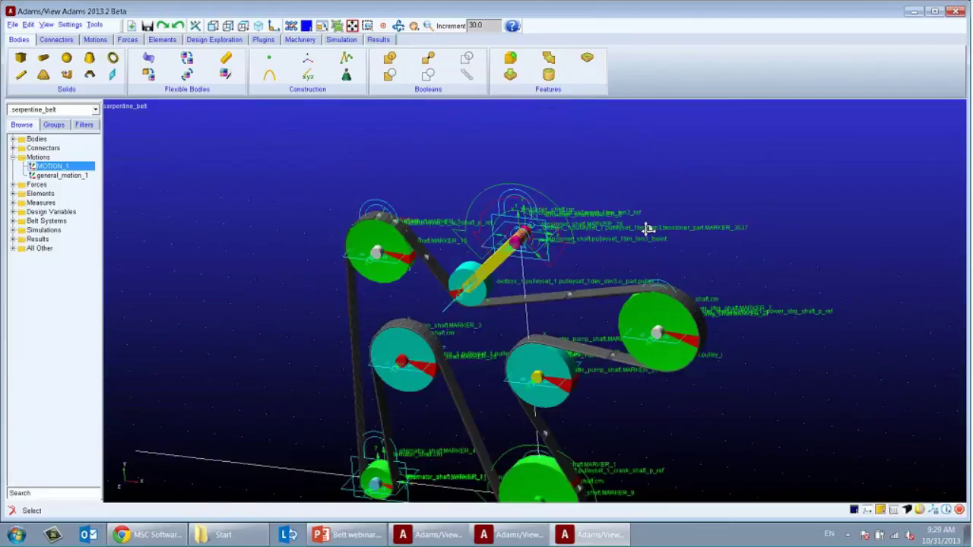
middle_drag(647, 227, 606, 206)
key(r)
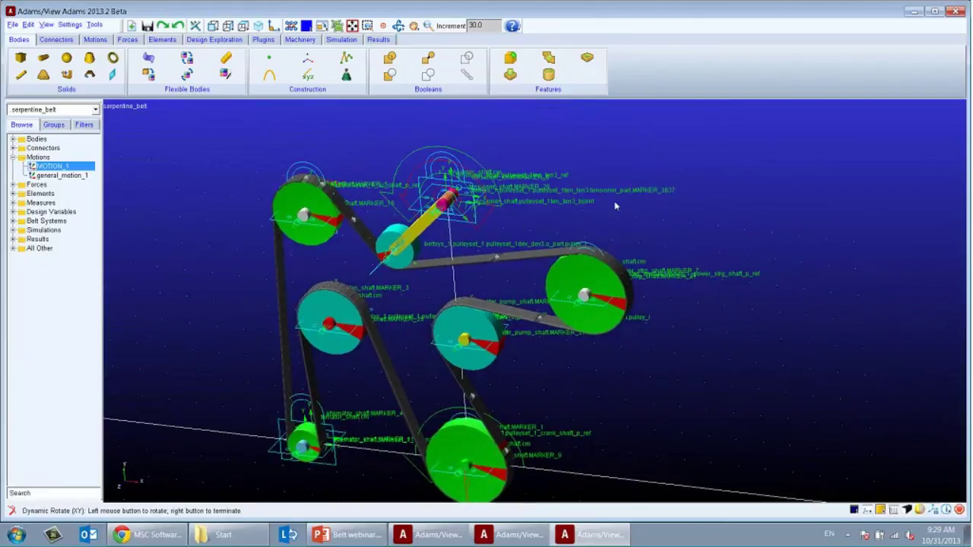
key(t)
drag(603, 189, 588, 174)
Open the results in a maximized Adams/PostProcessor window and move the plot legend slightly upward
click(371, 43)
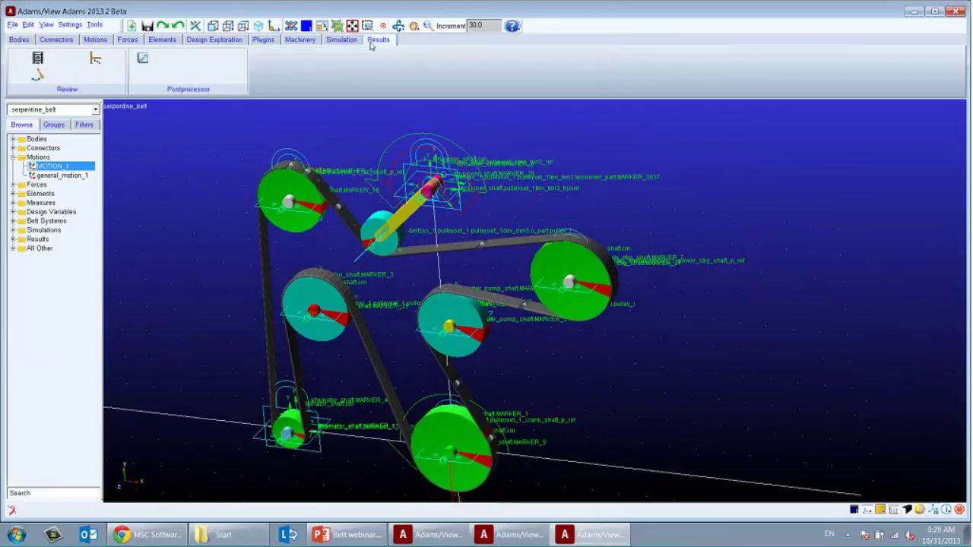
click(142, 59)
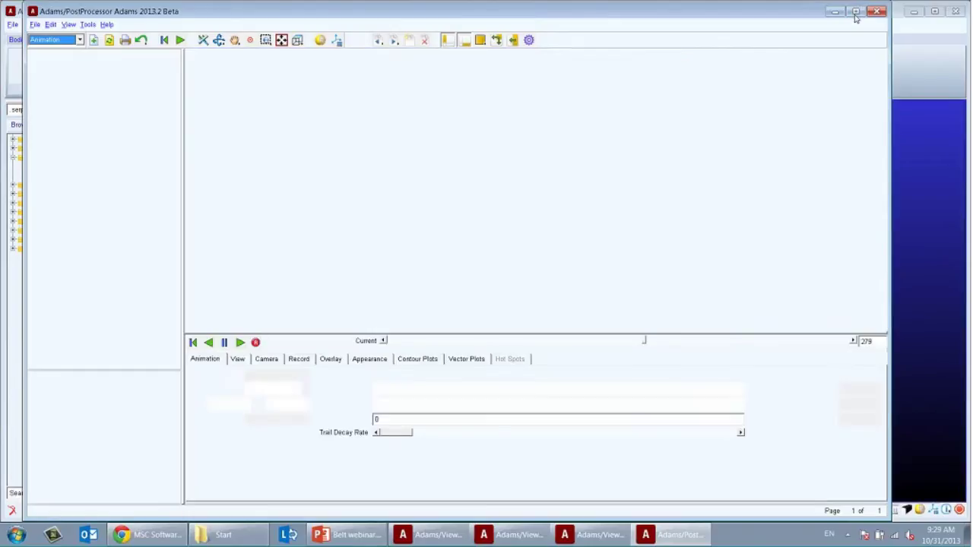
click(855, 13)
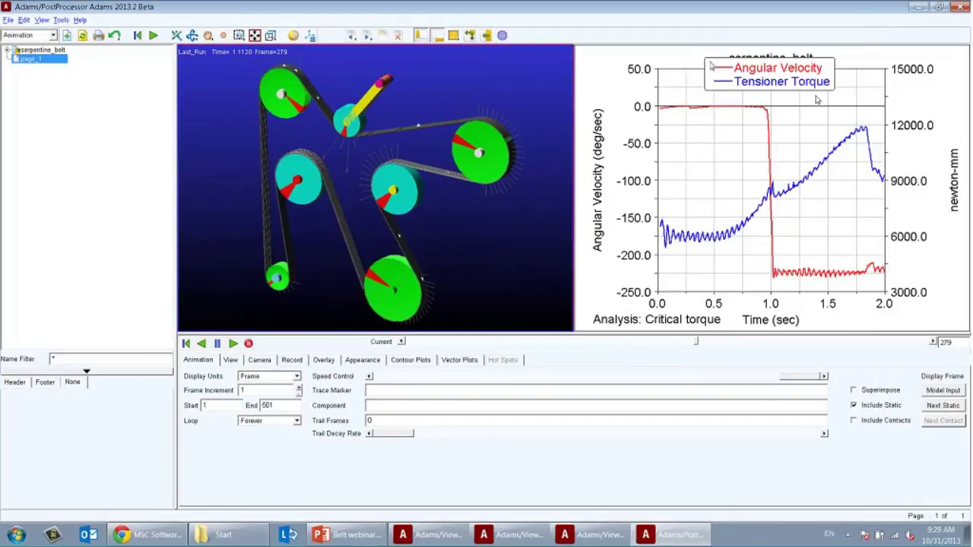
click(710, 67)
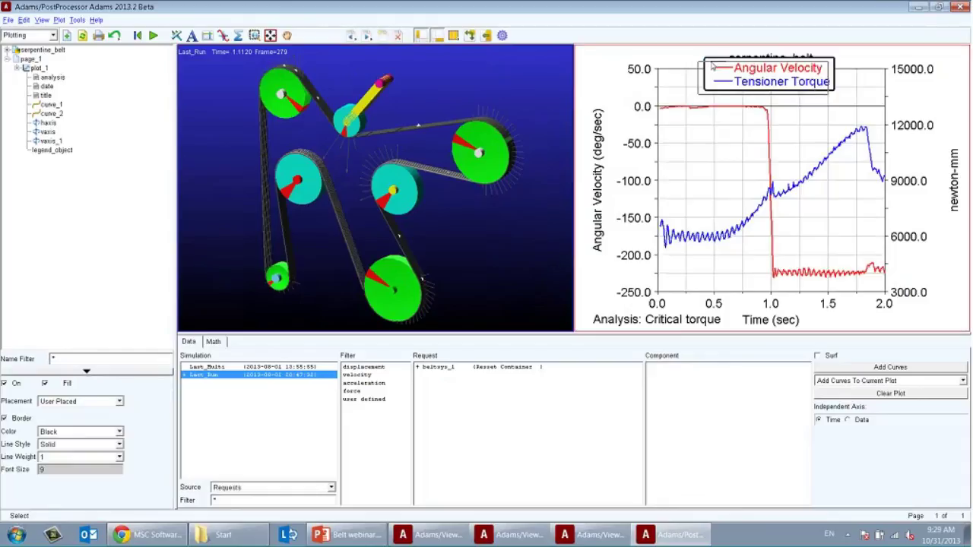
click(927, 98)
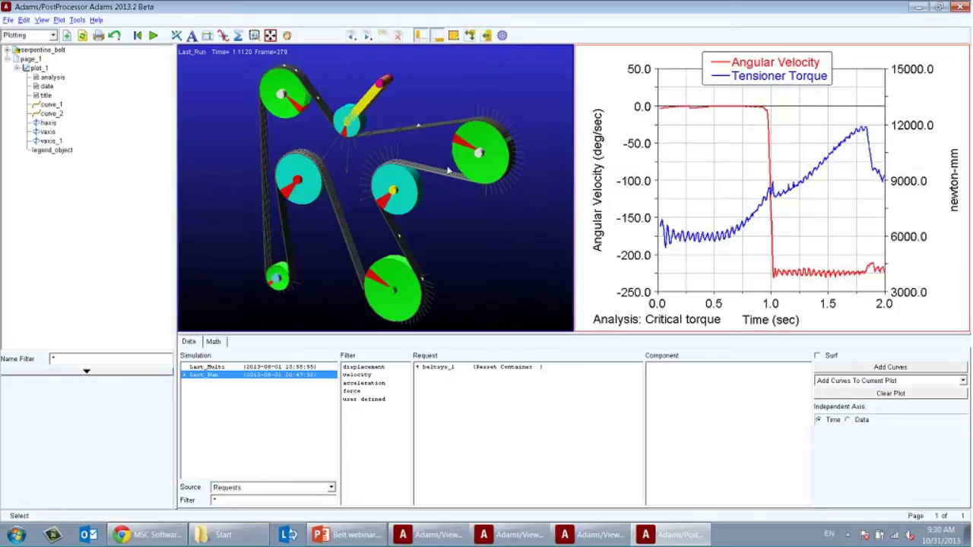
Play the Last_Run animation alongside the angular velocity and tensioner torque plot, restart it from the beginning, and pause it
click(204, 294)
click(233, 344)
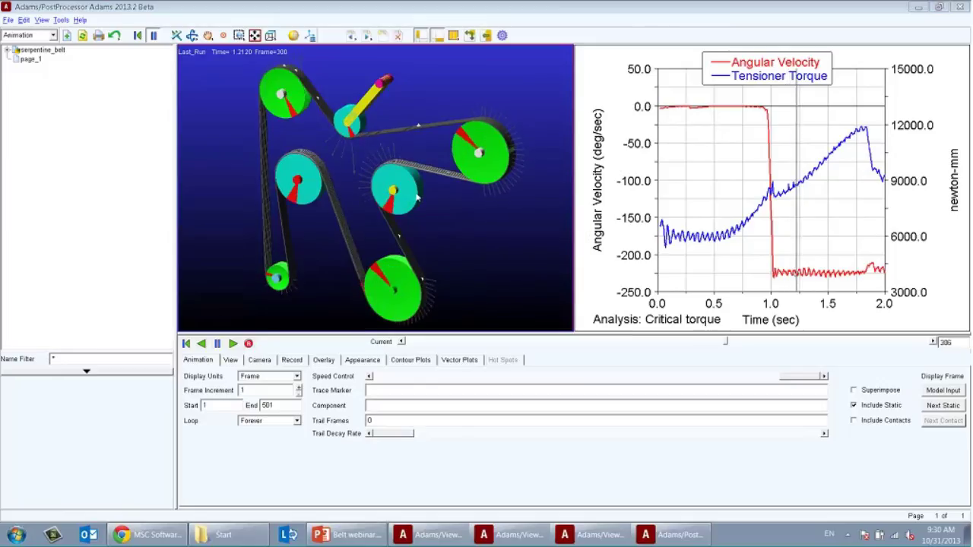
click(188, 346)
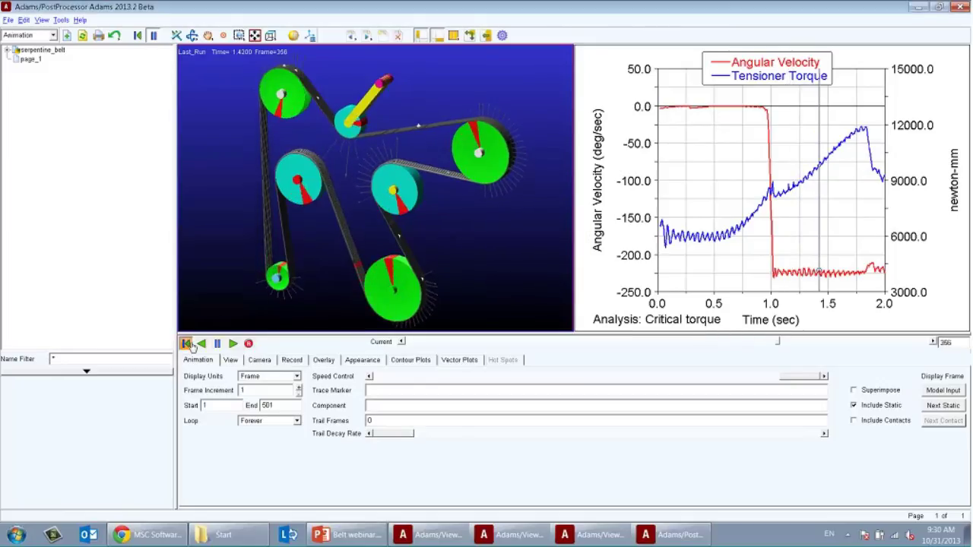
click(233, 343)
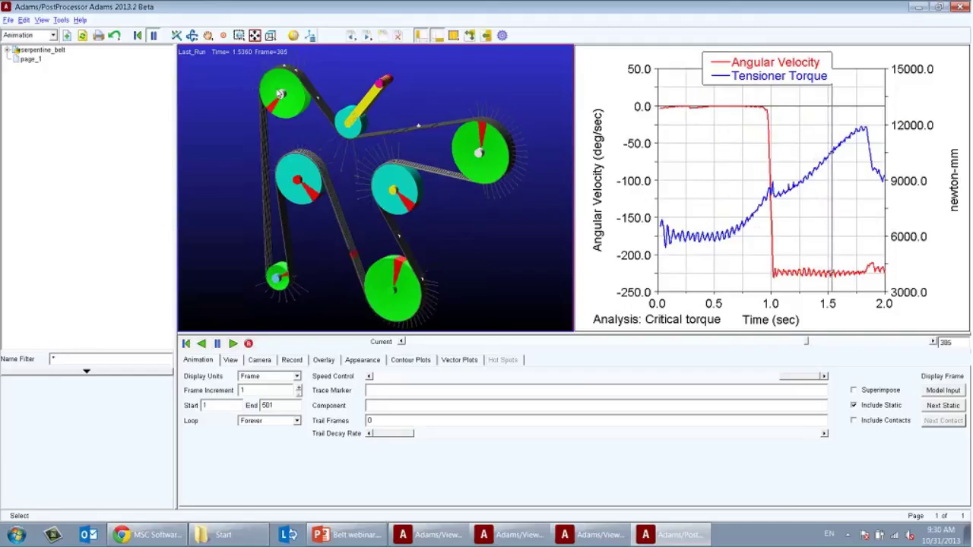
click(218, 345)
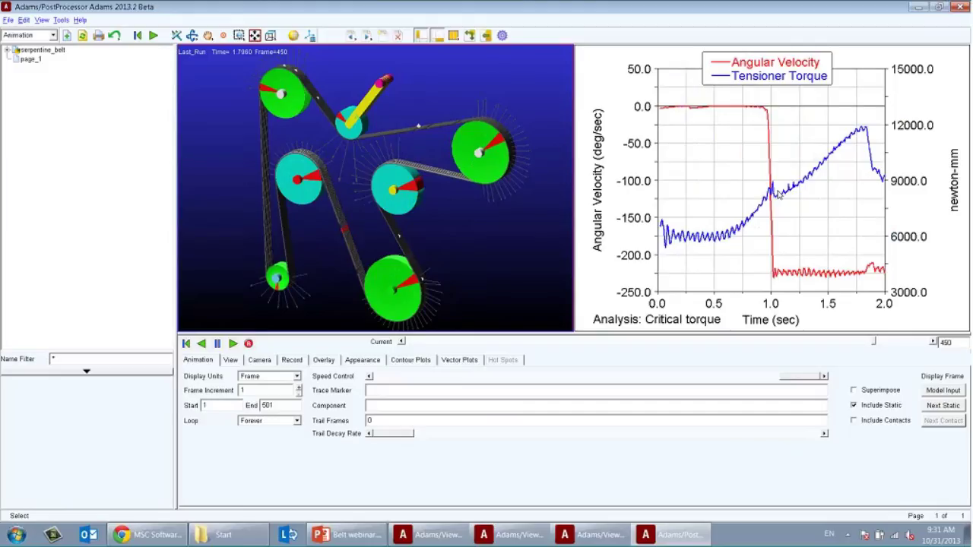
Switch to the Belt webinar presentation in PowerPoint
click(330, 535)
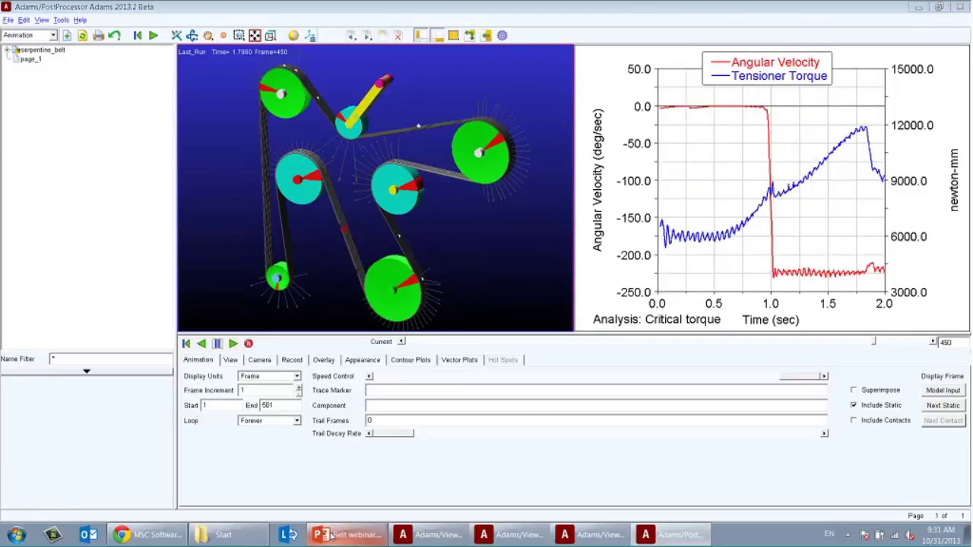